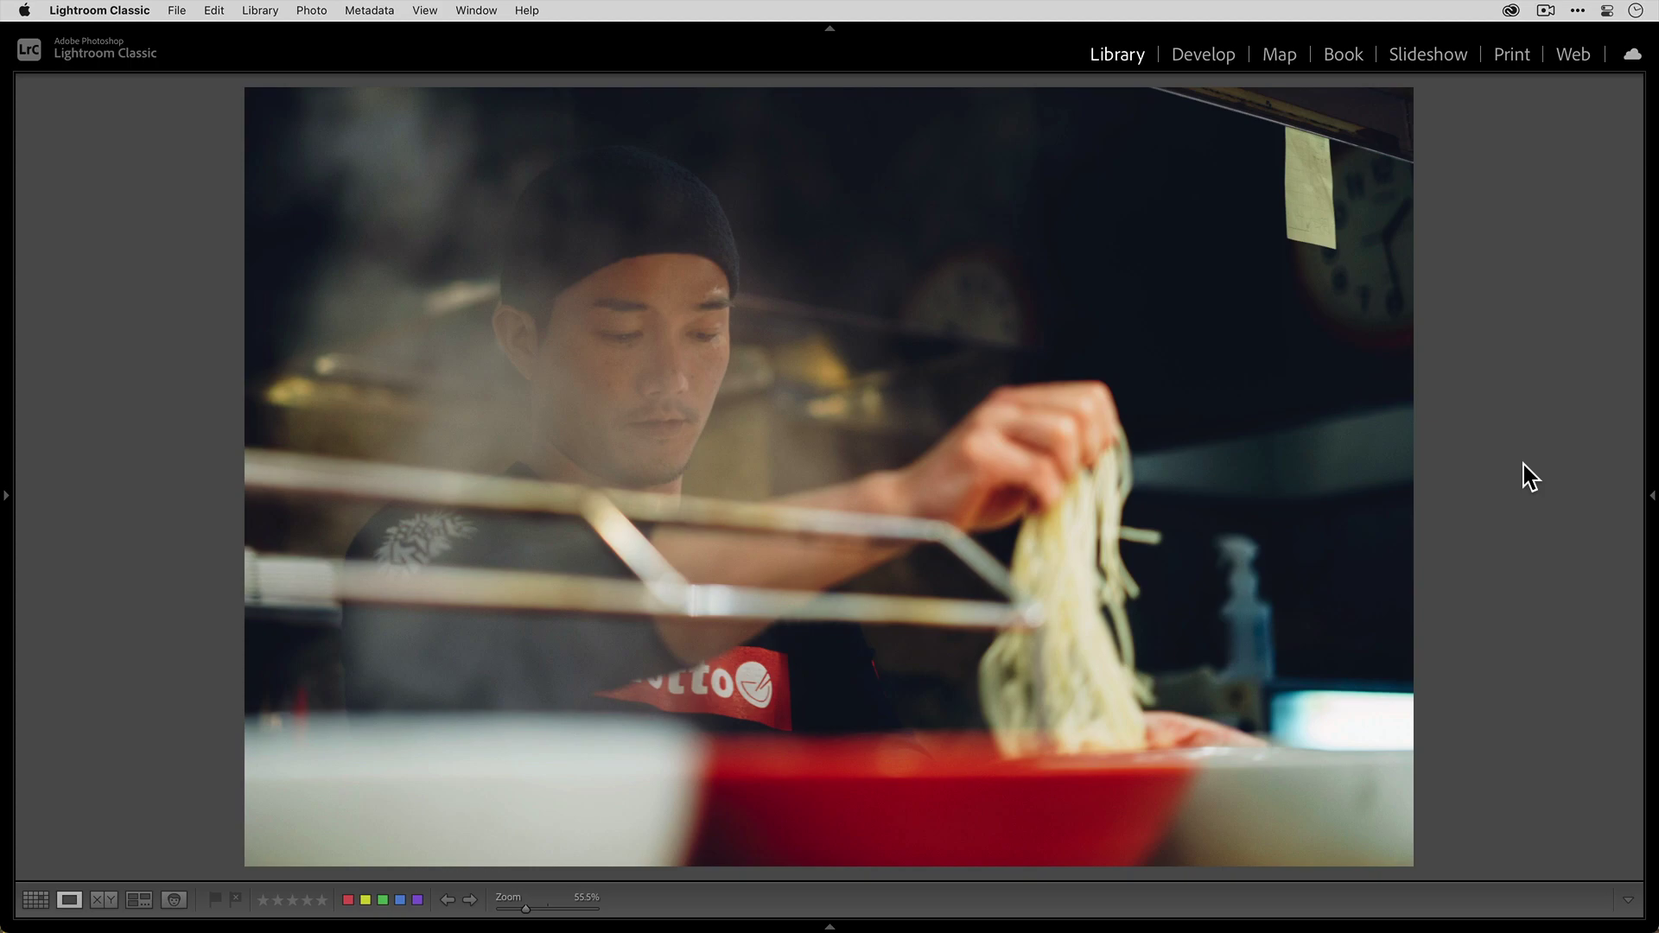
# Show the Loupe info overlay with 1/60 sec, f/1.8, ISO 800, camera, lens and file name
pyautogui.press('i')
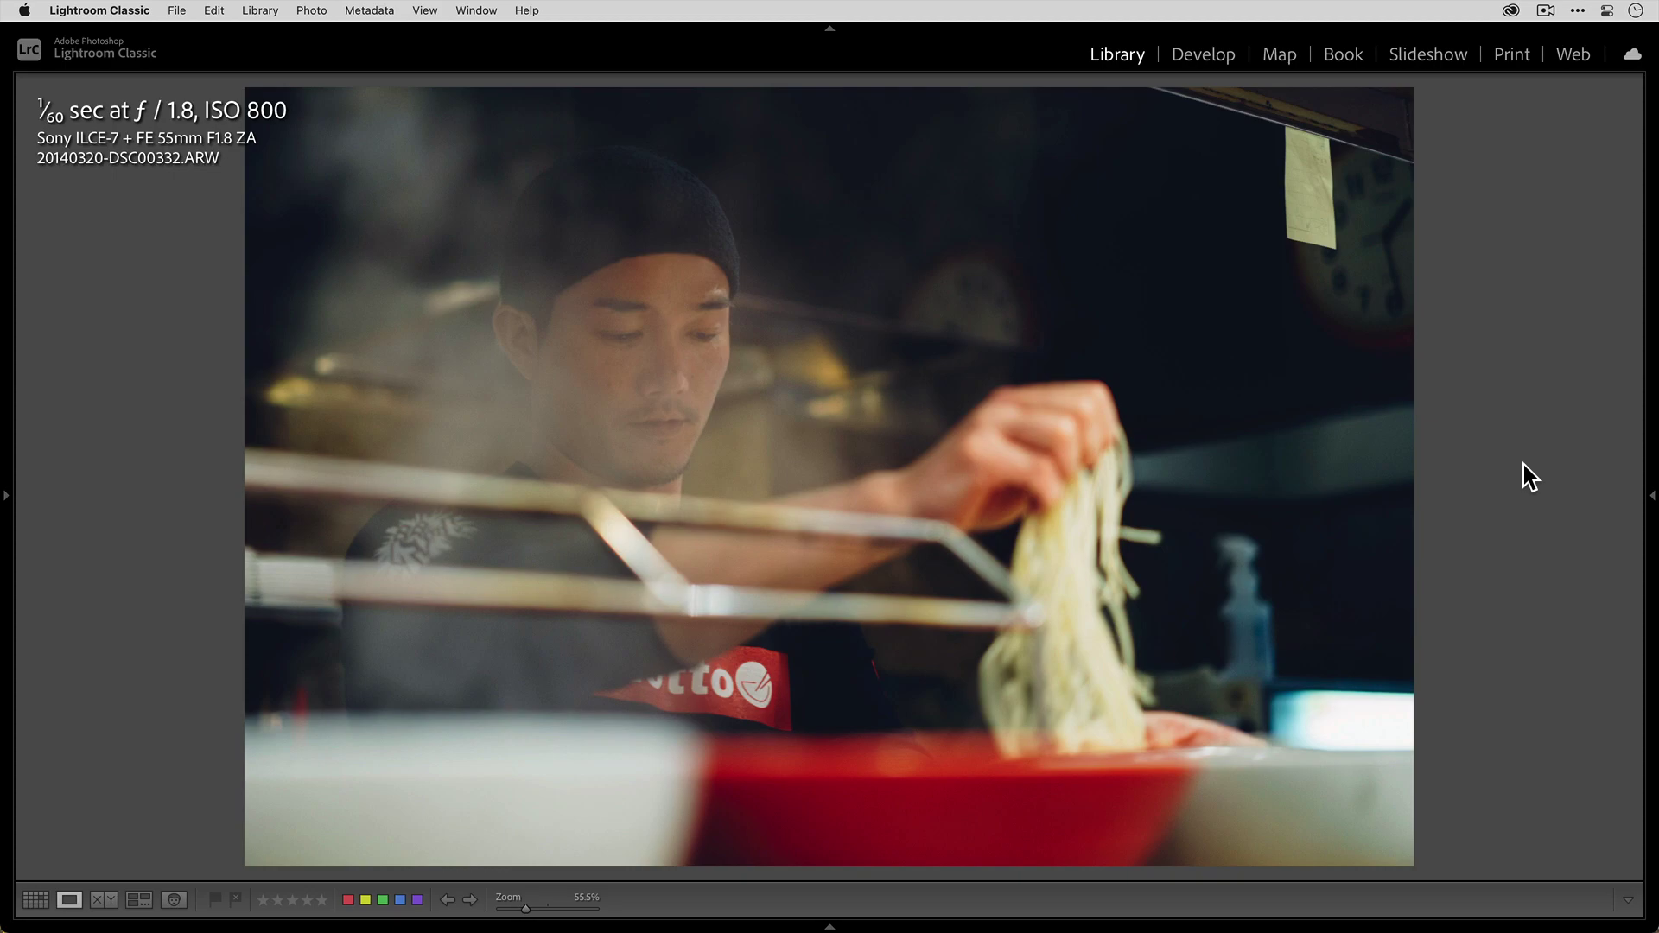
pyautogui.press('super+i')
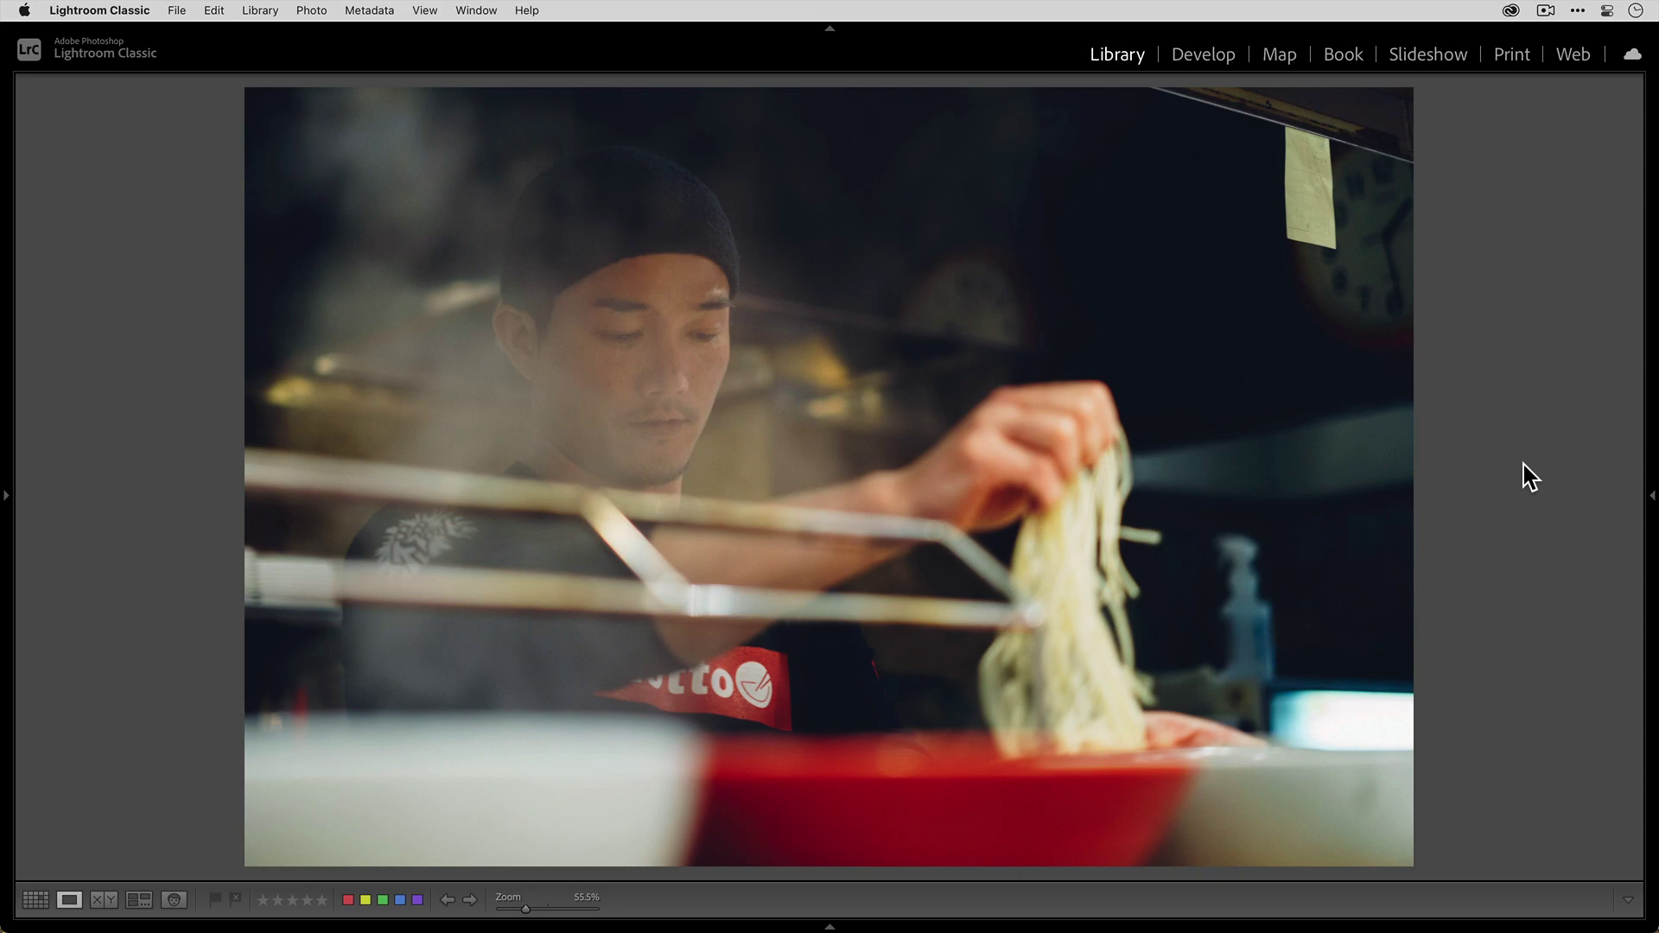
pyautogui.click(634, 340)
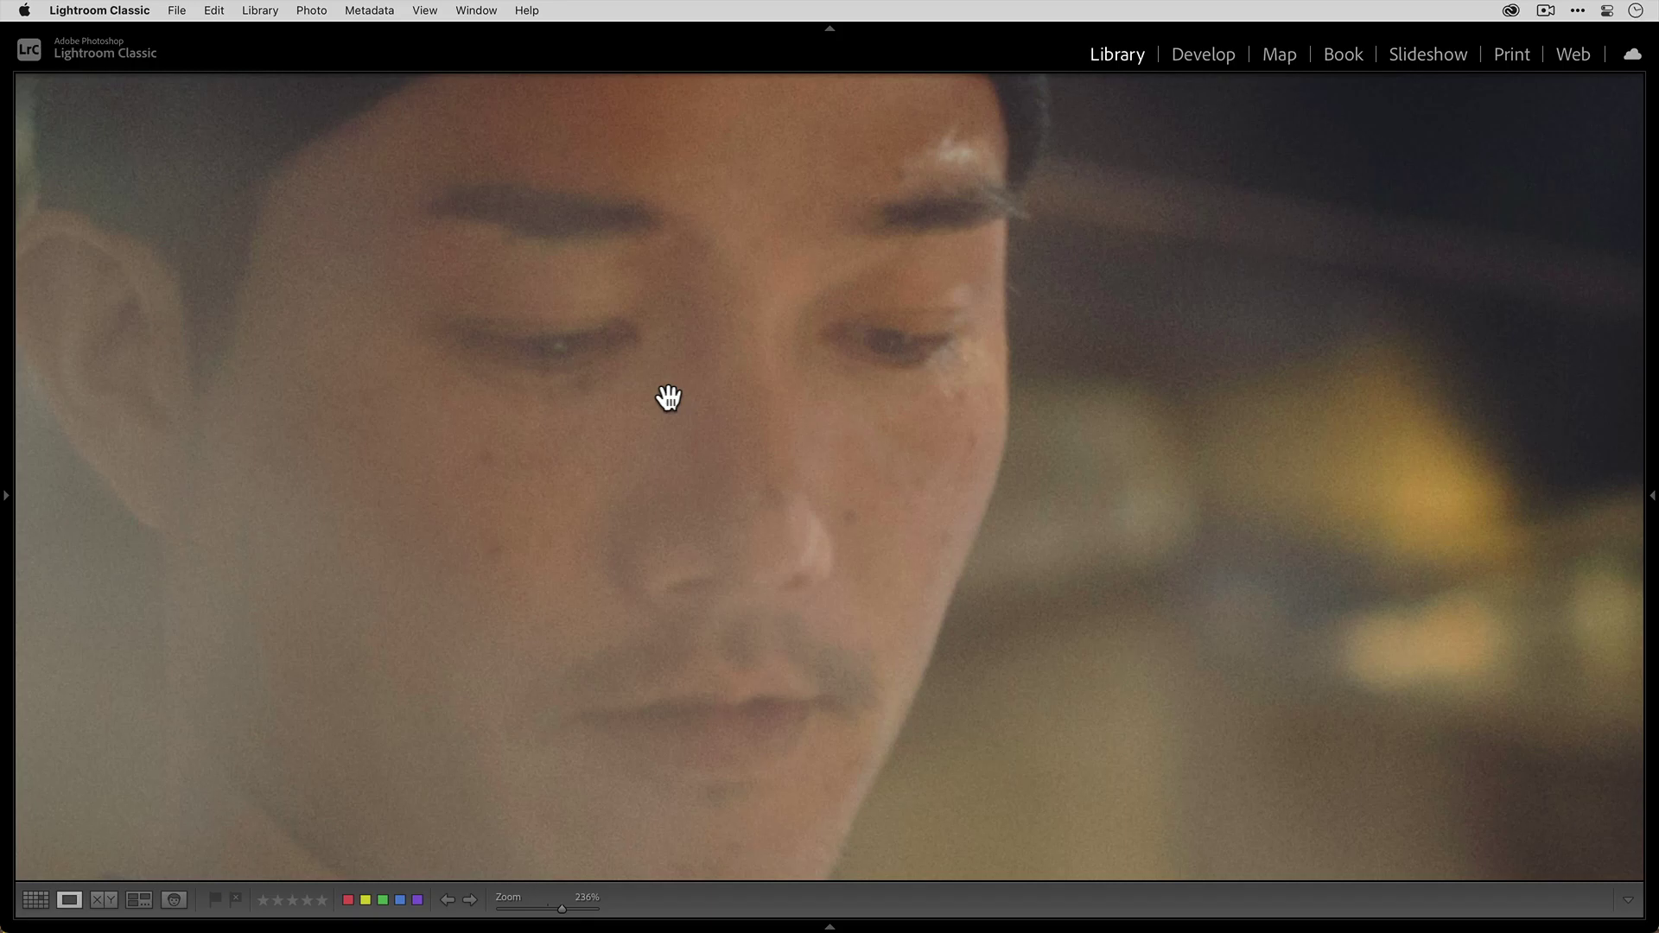
pyautogui.click(622, 380)
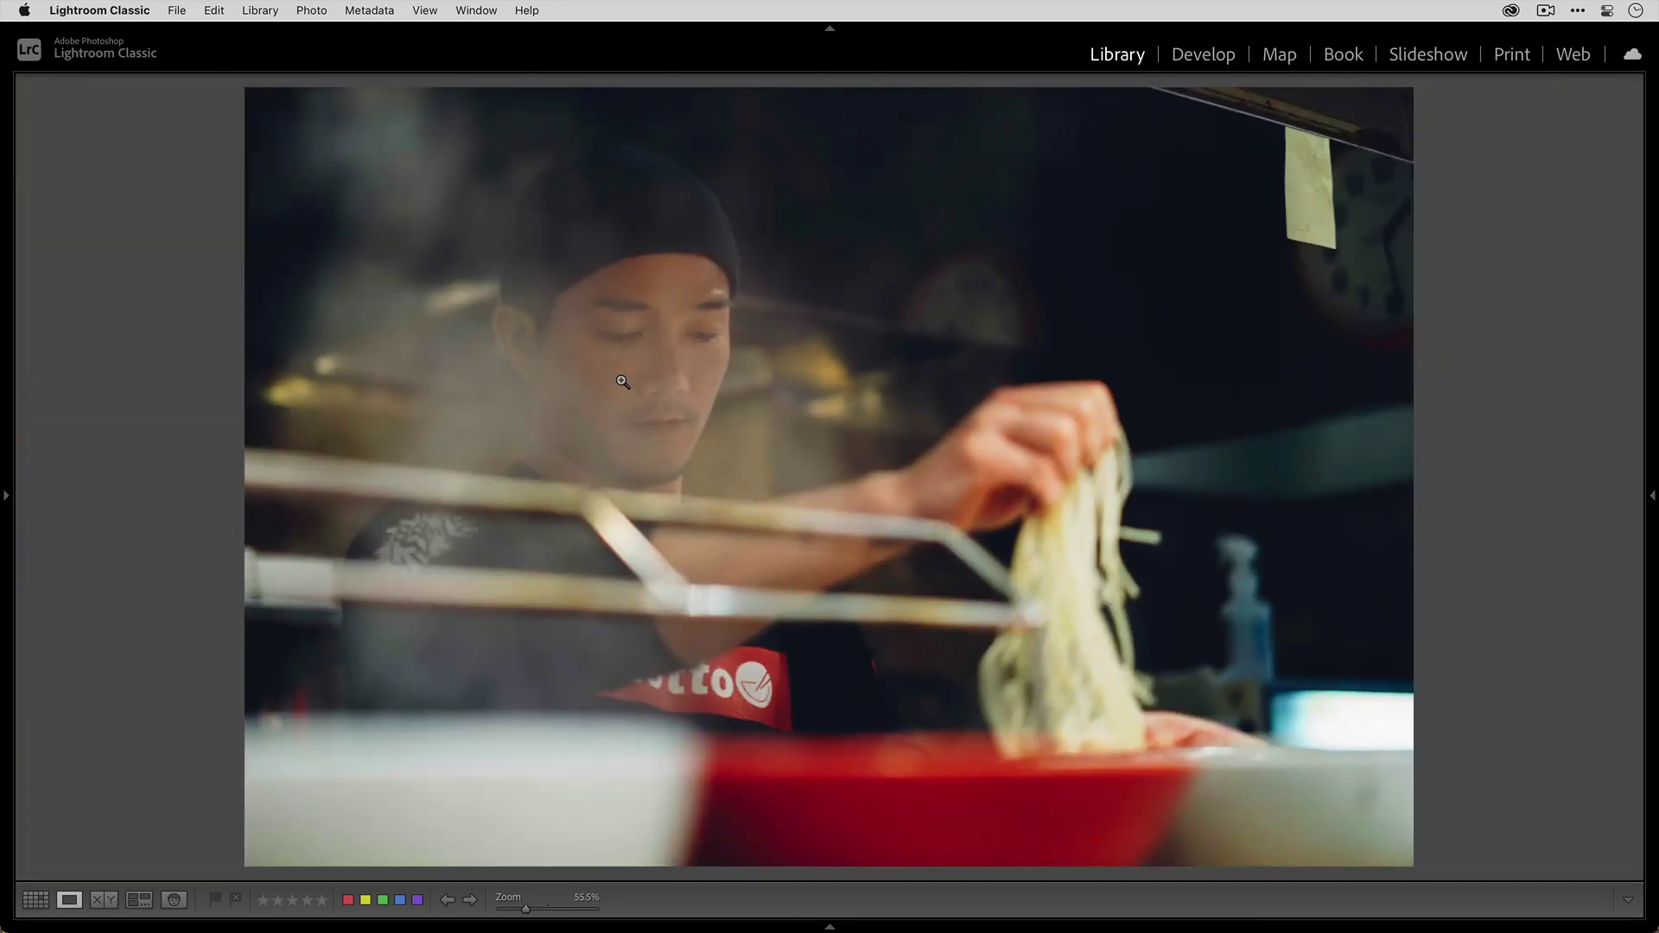
pyautogui.press('i')
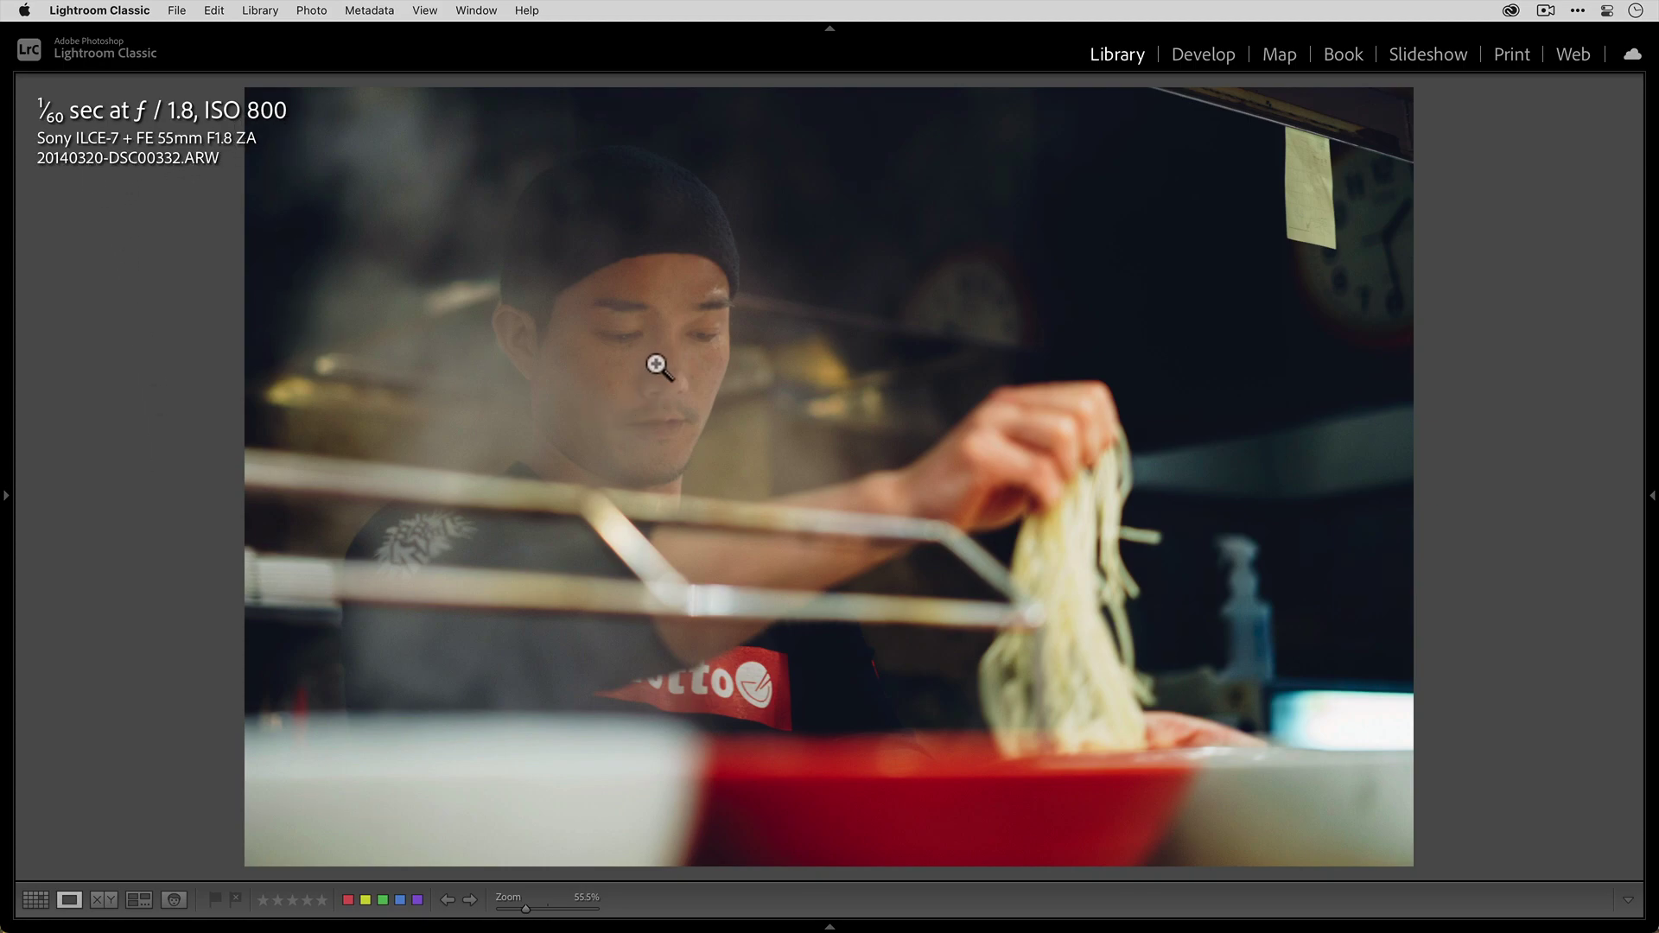
pyautogui.click(654, 332)
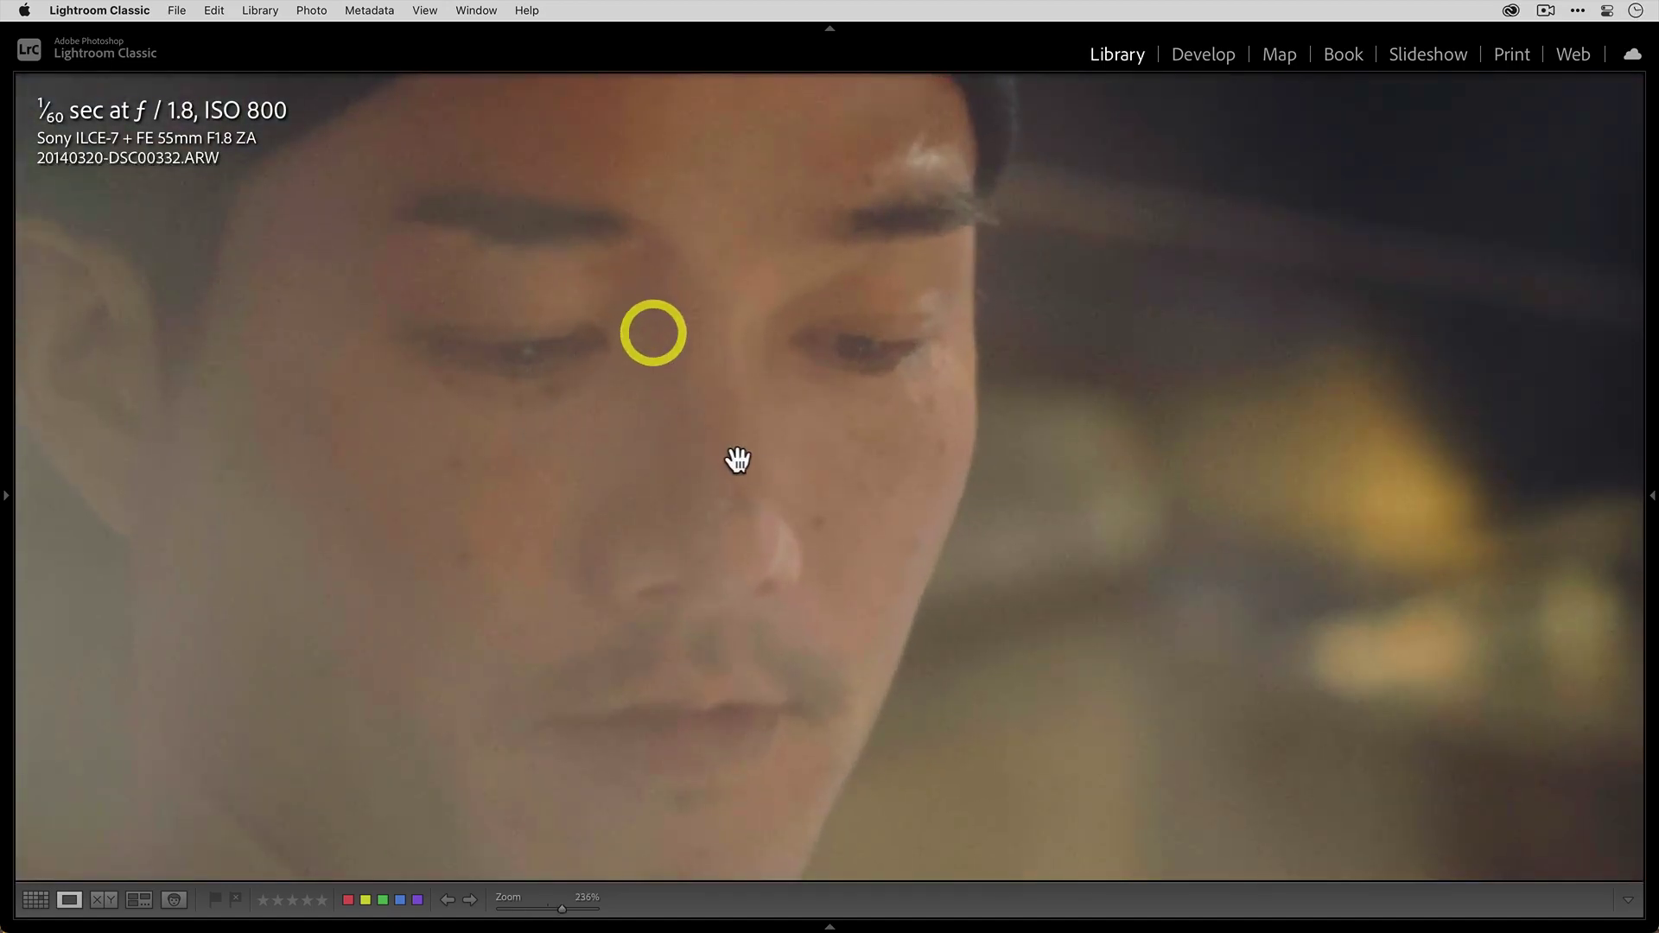
pyautogui.click(689, 433)
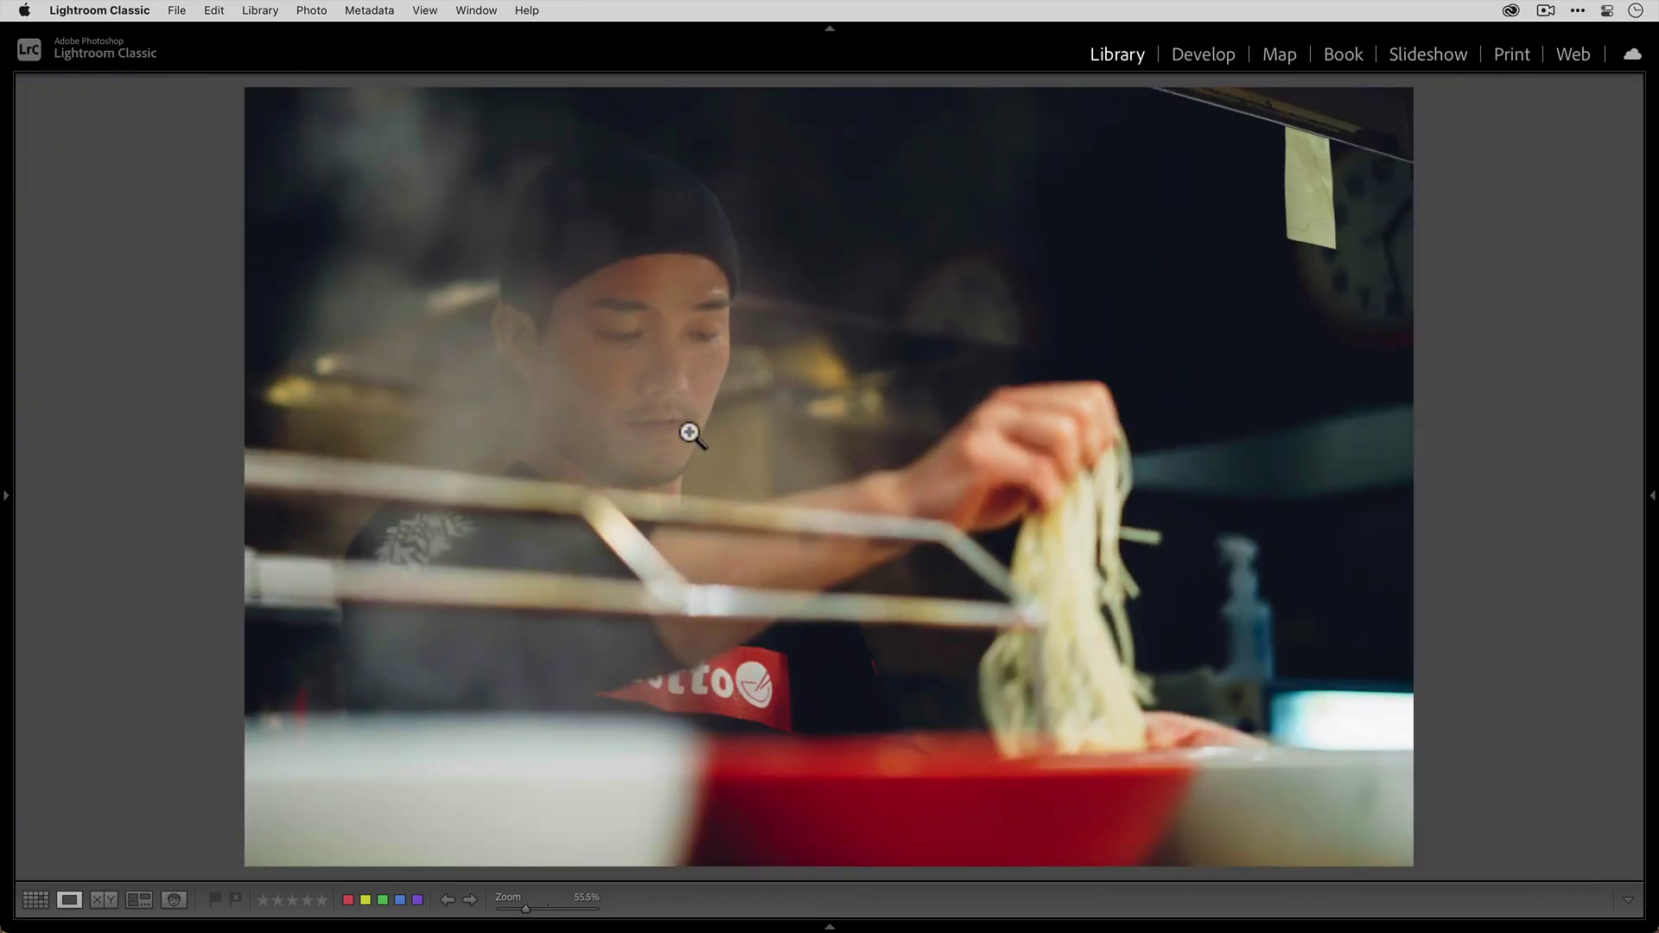
# Open the ramen photo in Develop, keeping Temp 2,400, Highlights −39, Shadows −67, Whites −45, Blacks +15
pyautogui.click(1209, 57)
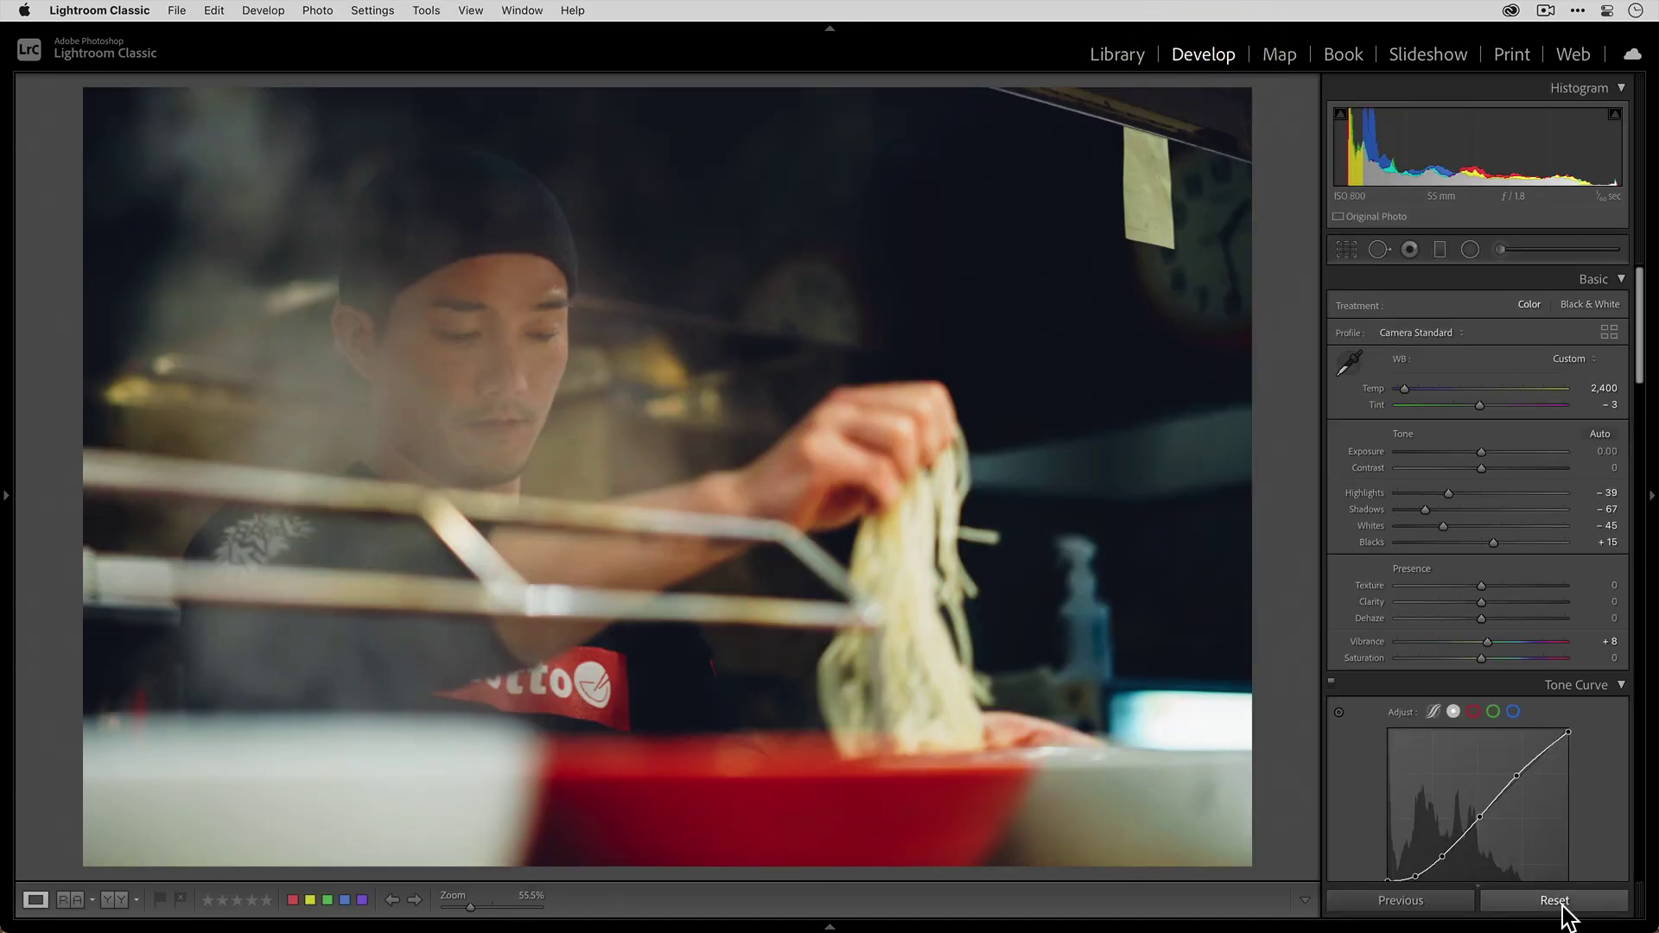
pyautogui.click(1562, 906)
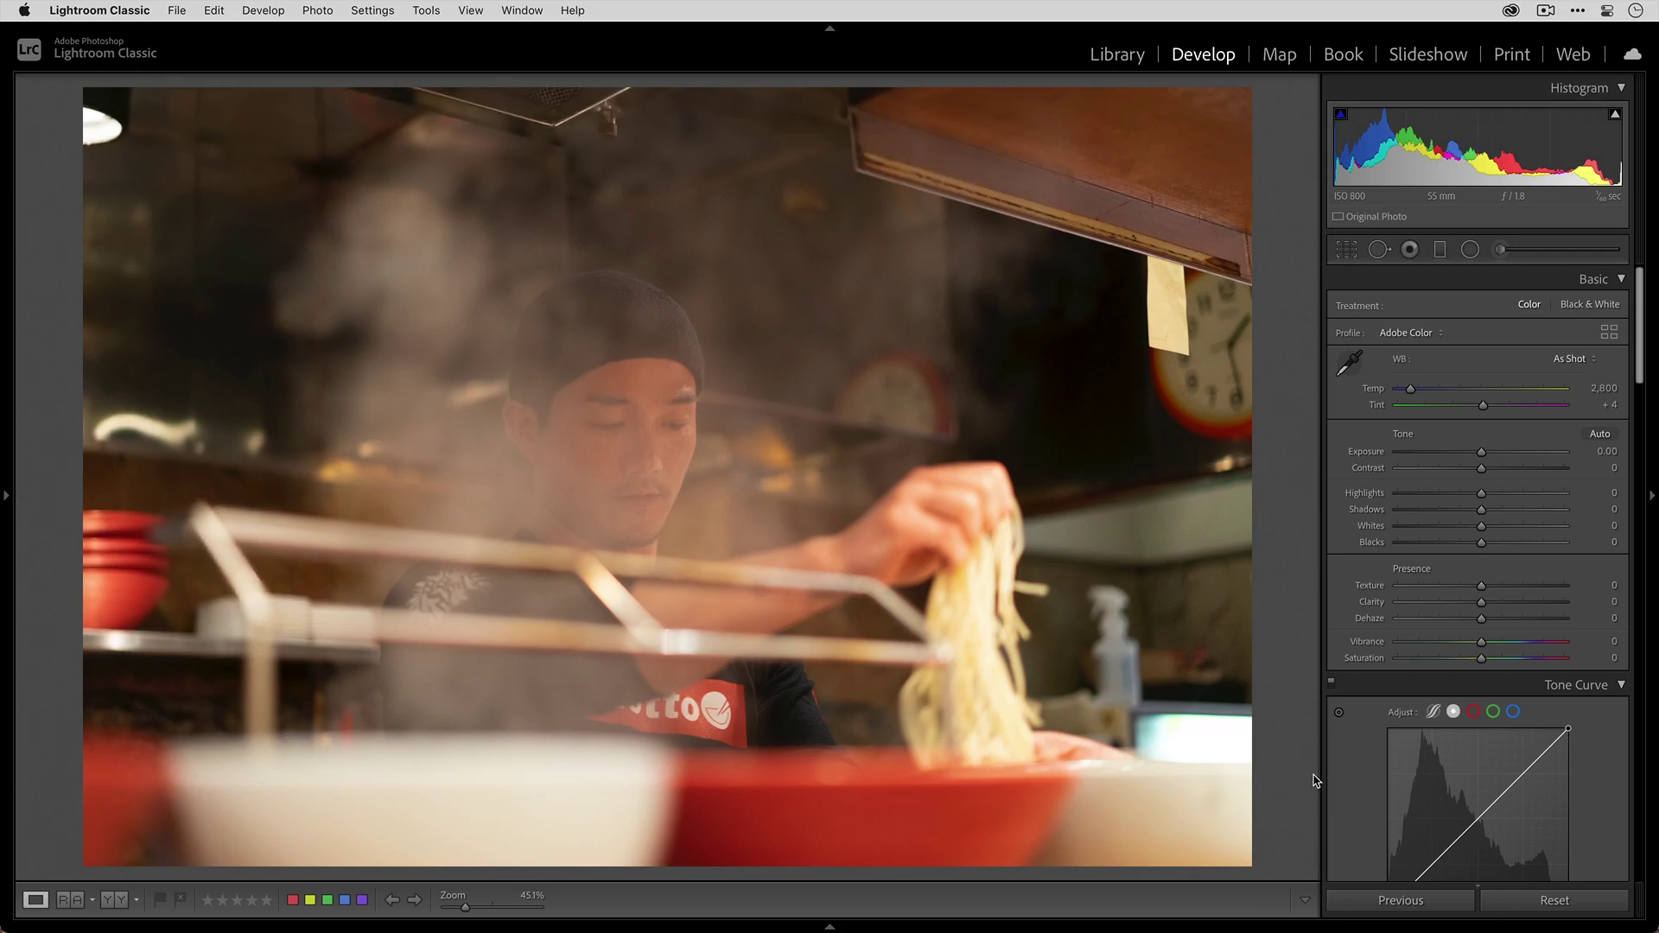
pyautogui.press('super+z')
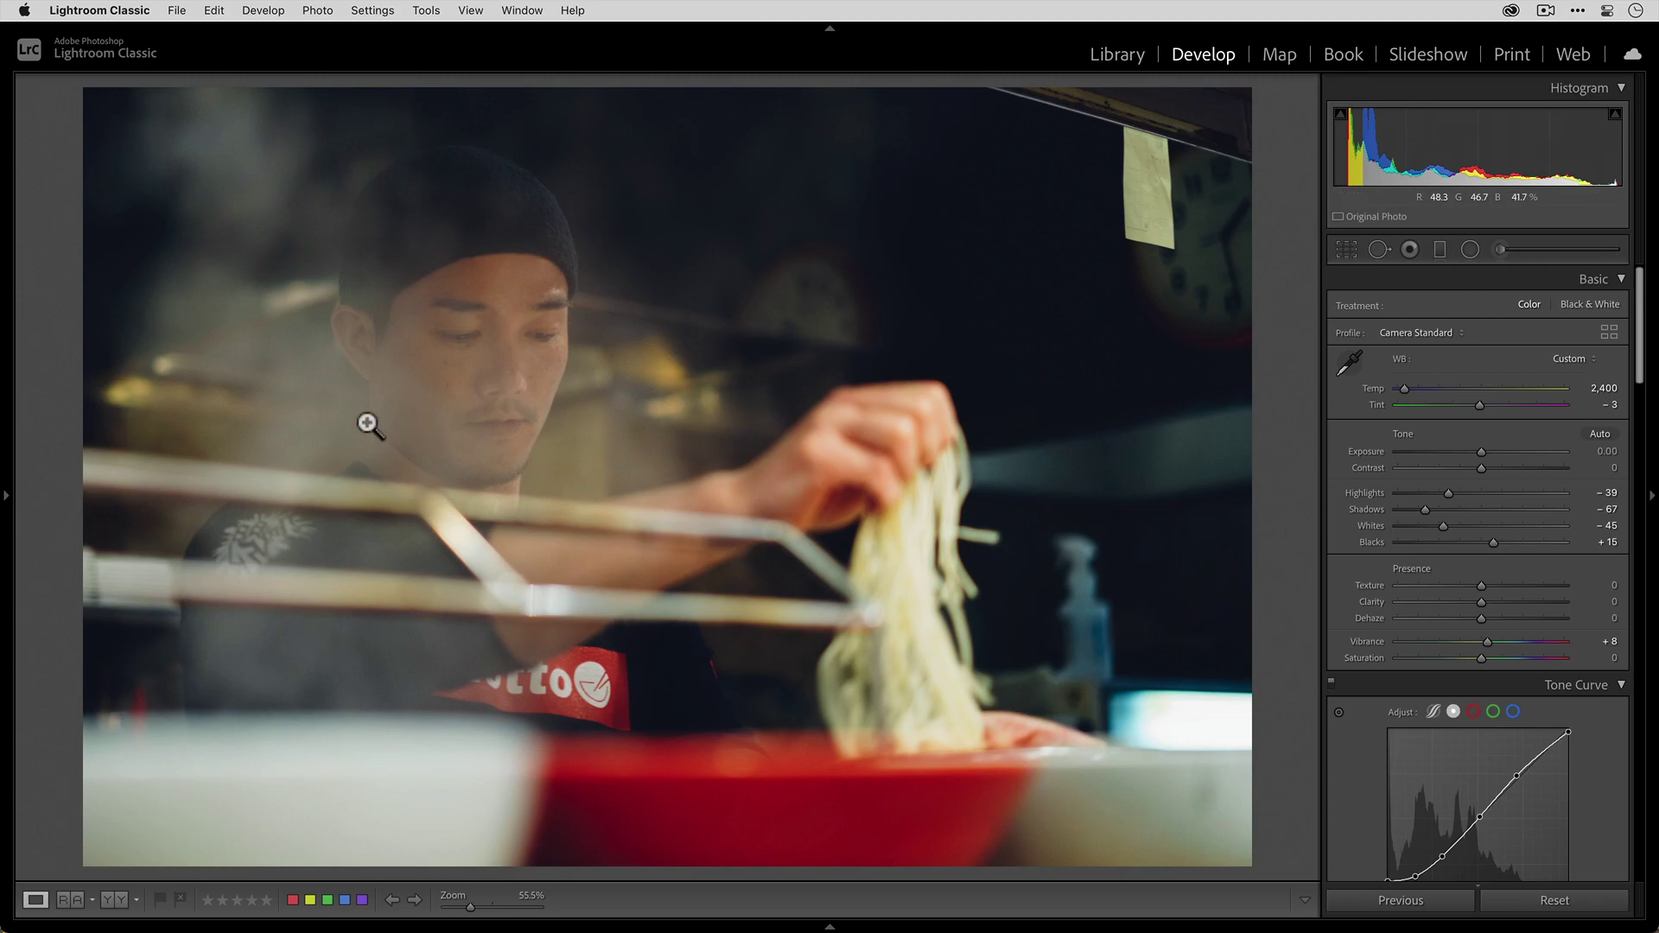
# Zoom to 236% on the chef's face, test Clarity +47 and Texture +58, then reset both to 0
pyautogui.click(477, 345)
pyautogui.moveTo(492, 393); pyautogui.dragTo(683, 363)
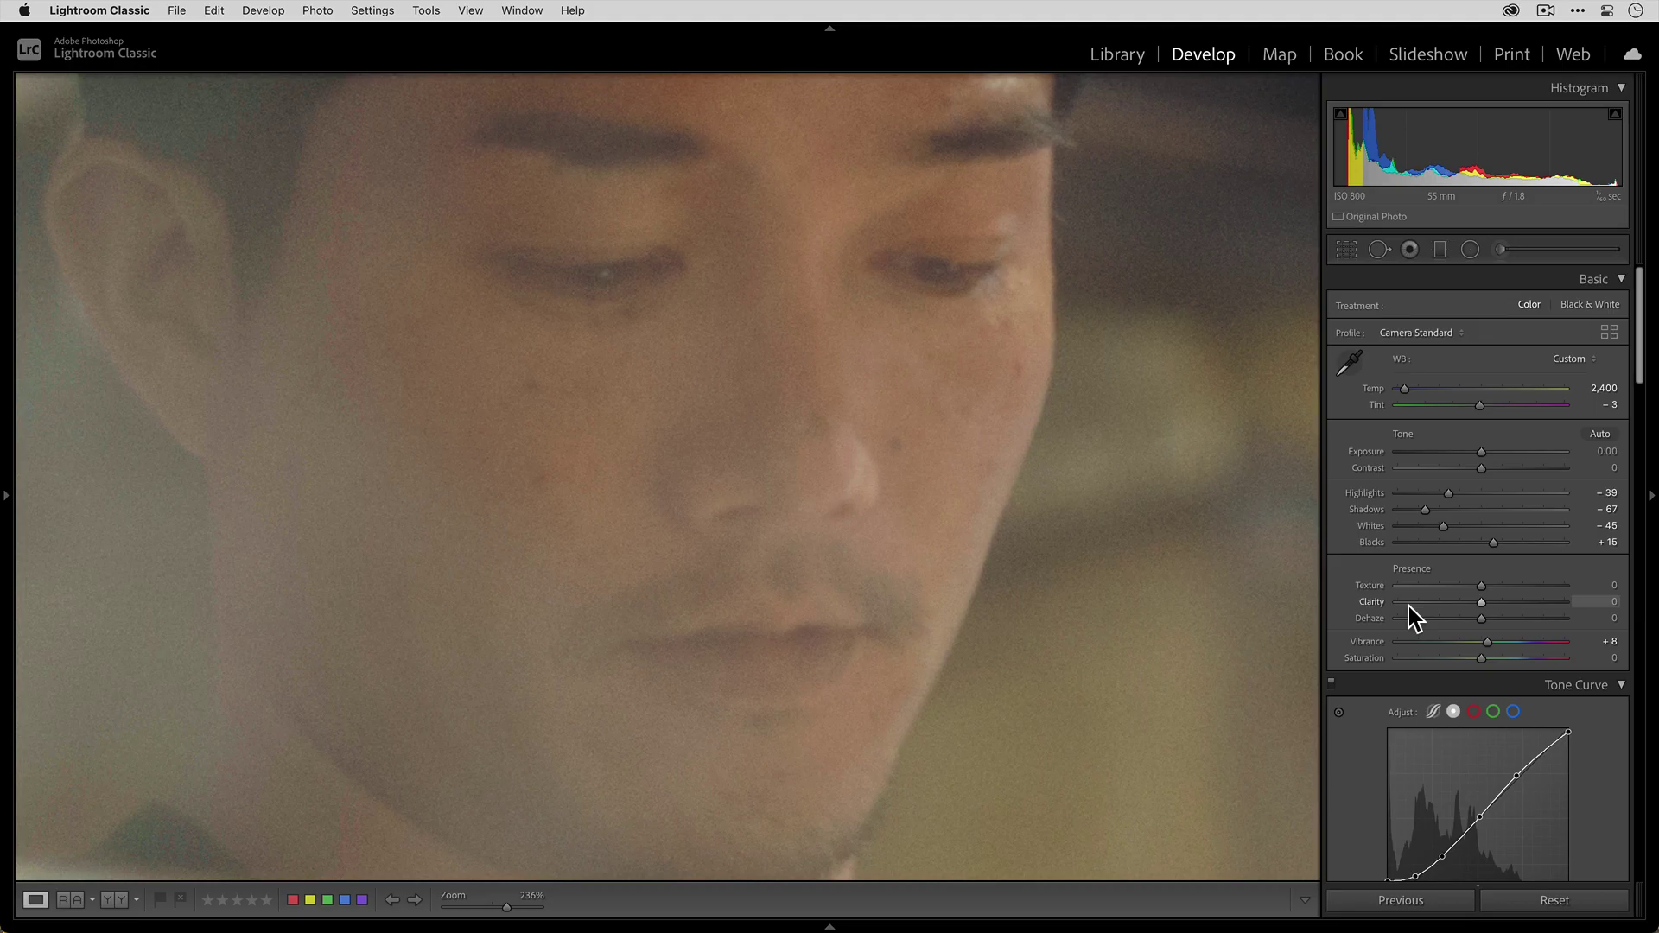
pyautogui.moveTo(1488, 603); pyautogui.dragTo(1523, 605)
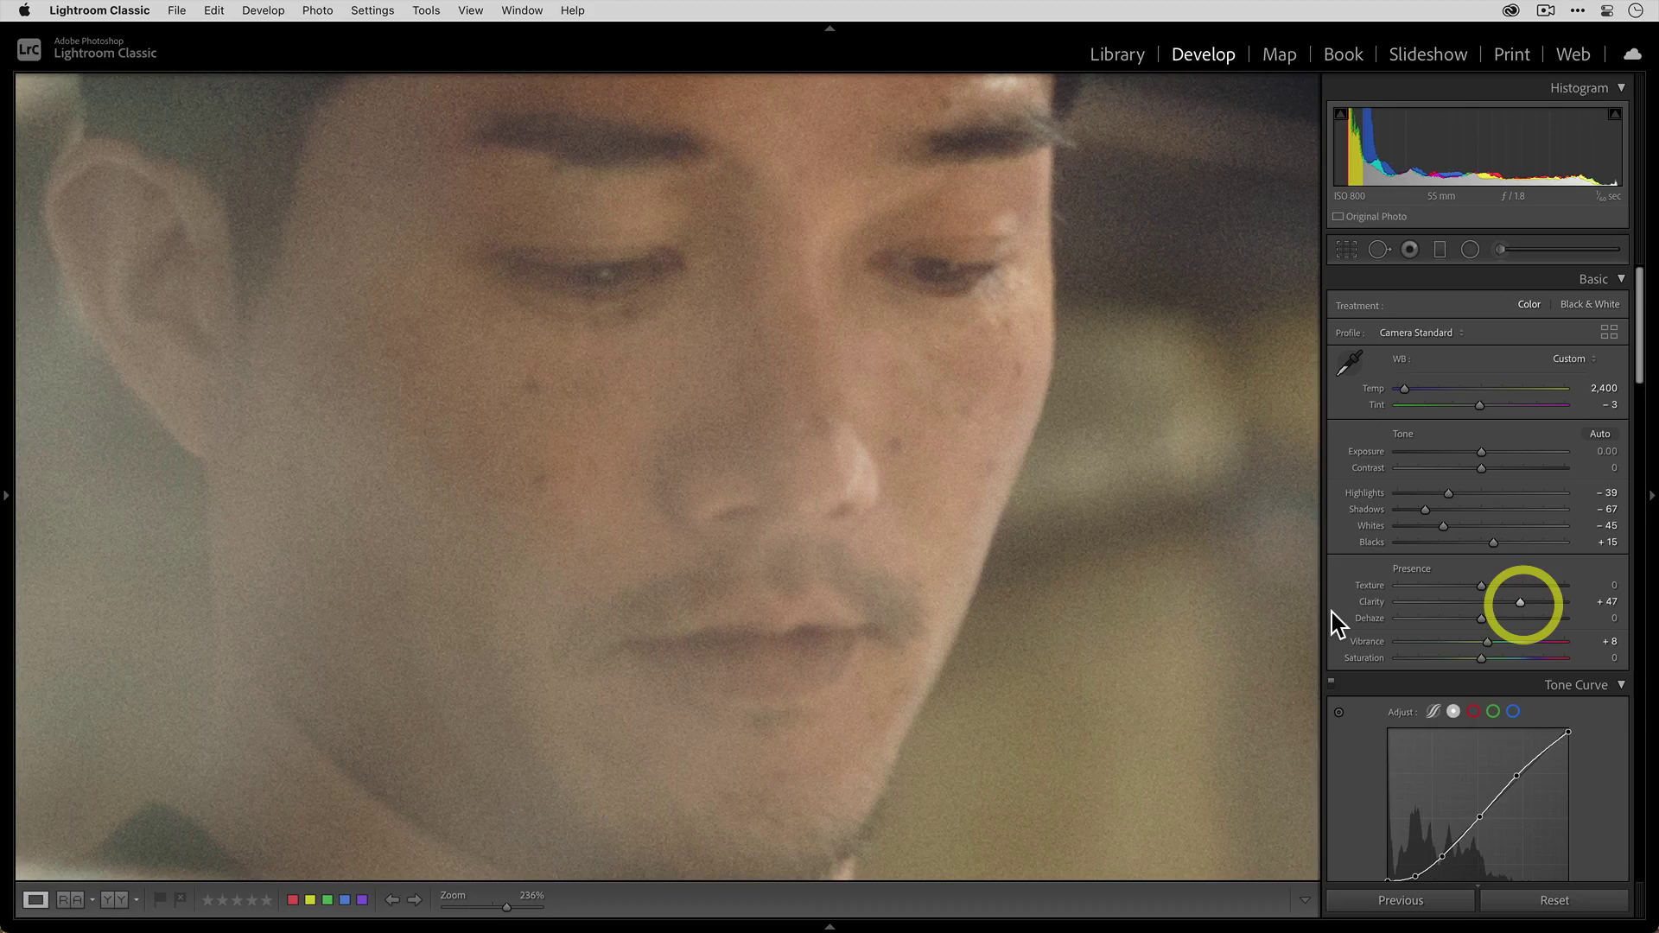
pyautogui.doubleClick(1365, 604)
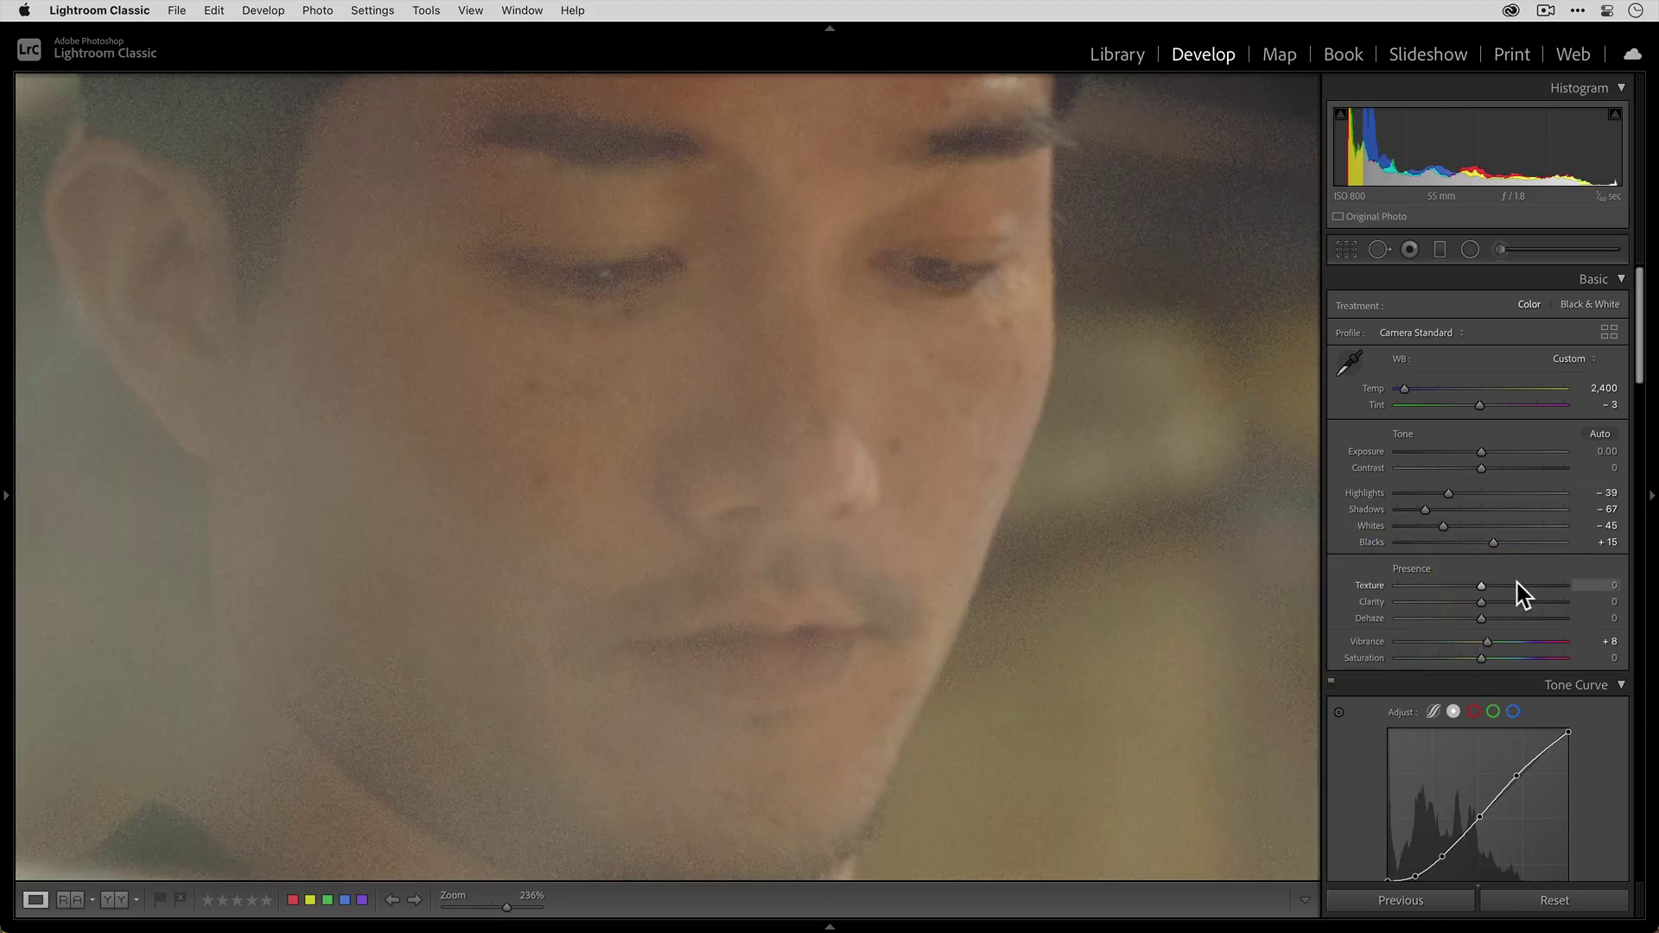
pyautogui.moveTo(1481, 586); pyautogui.dragTo(1528, 585)
pyautogui.doubleClick(1362, 586)
# Test a higher sharpening Amount in the Detail panel, leaving it at 0
pyautogui.scroll(-10, 1388, 596)
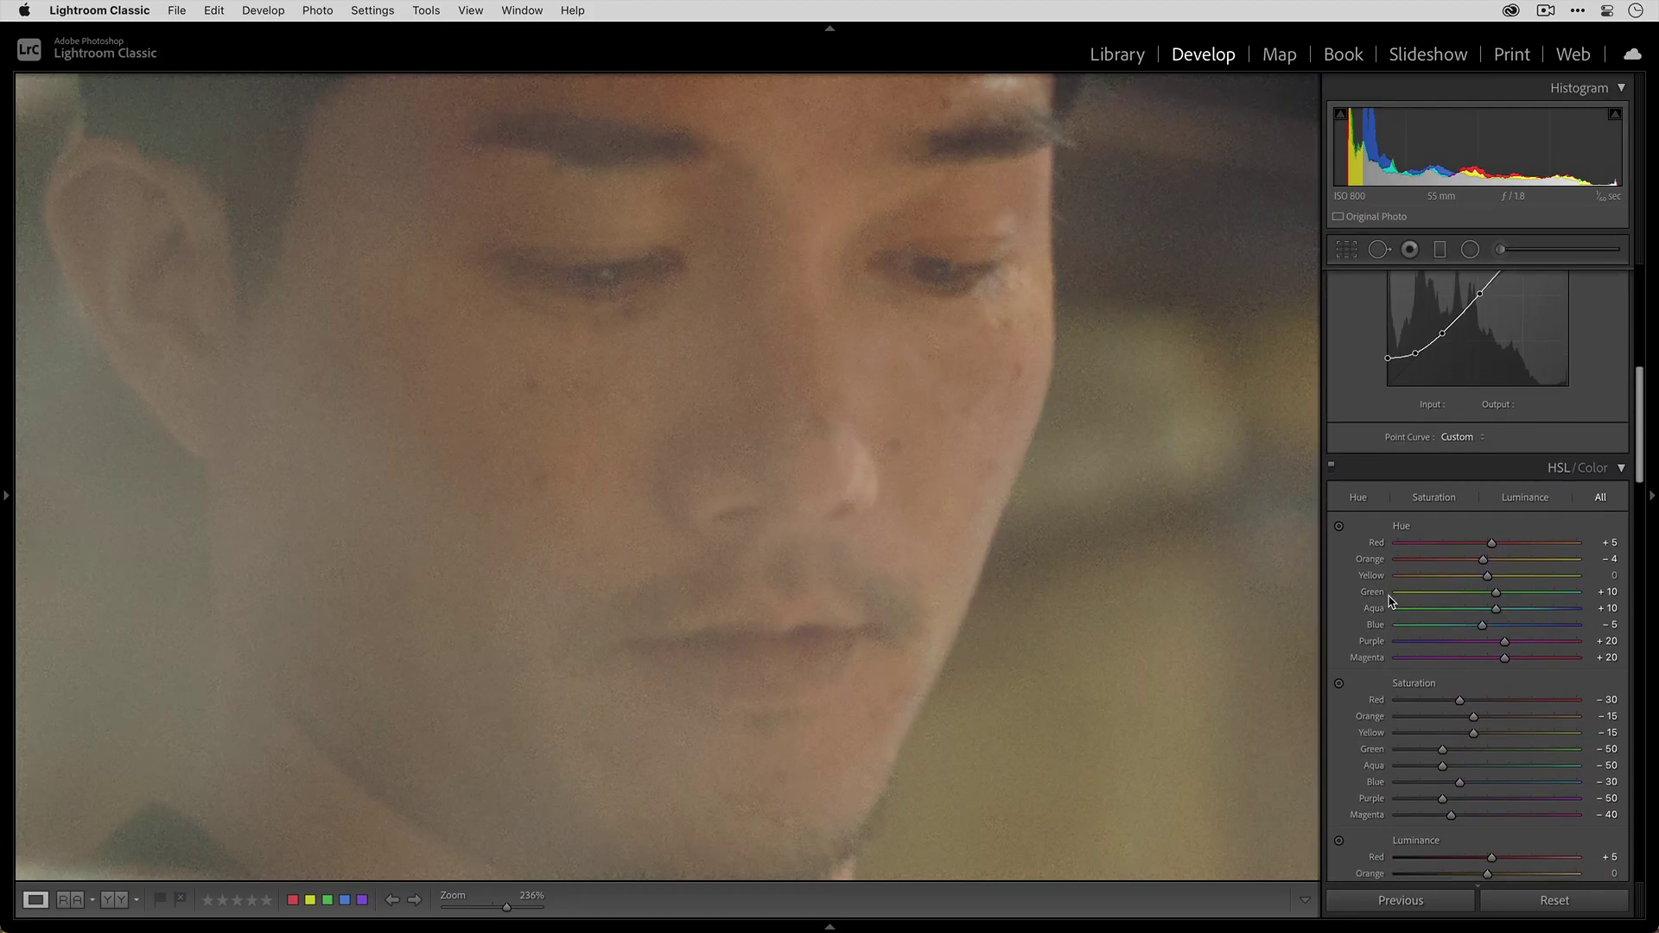
pyautogui.scroll(-12, 1389, 599)
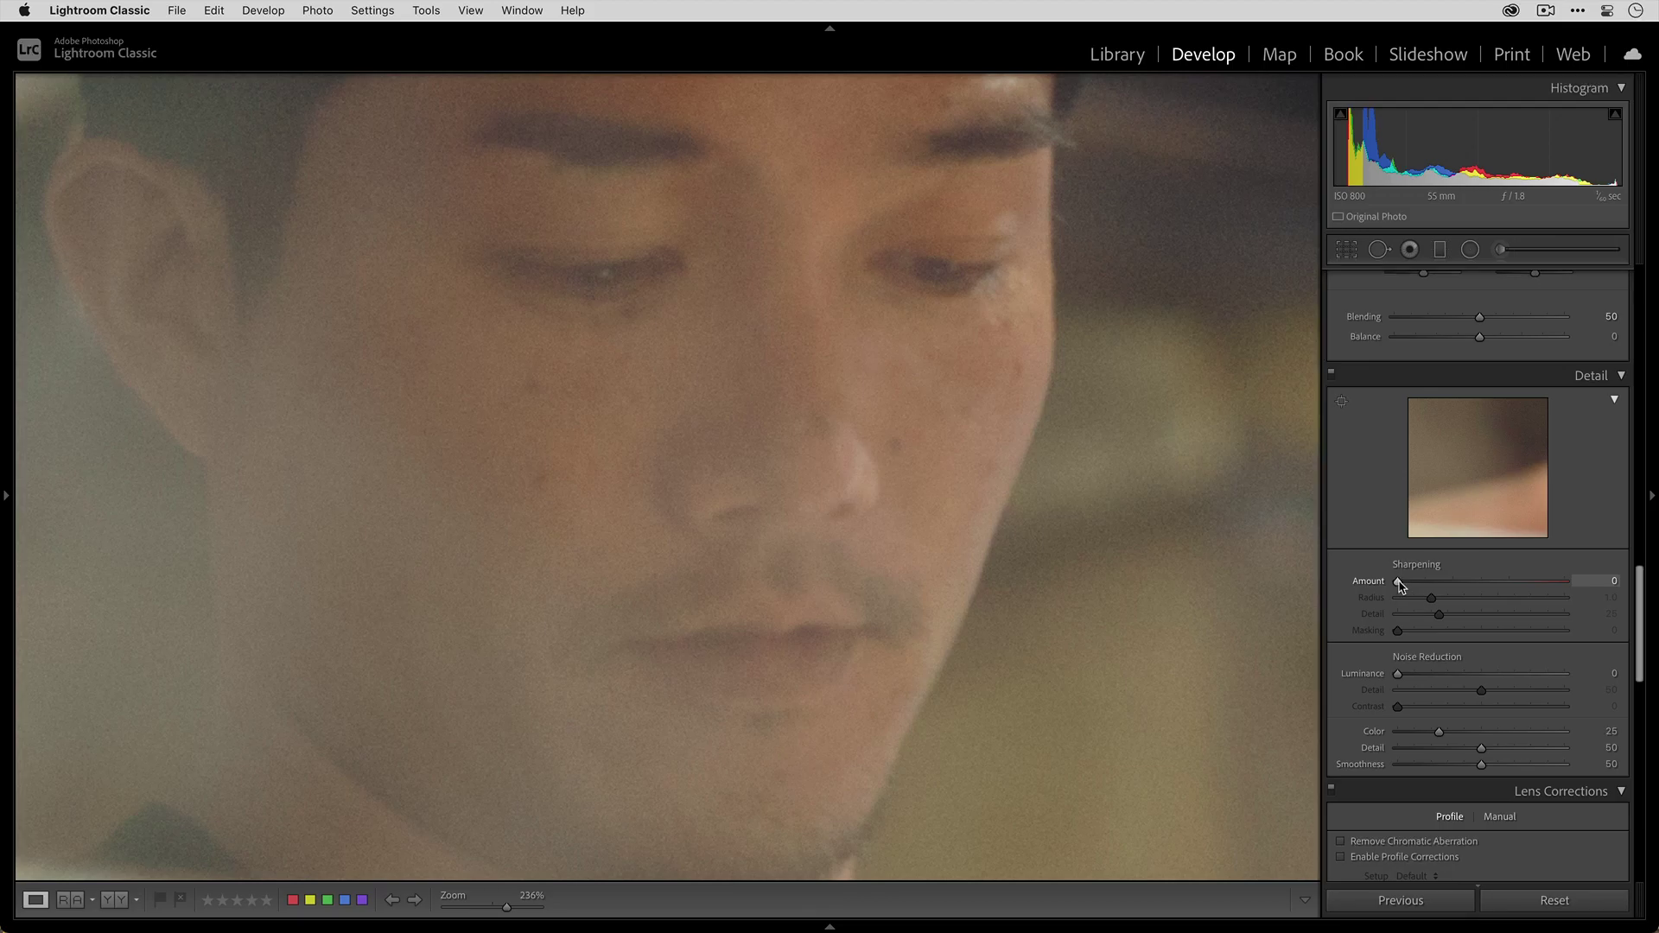
pyautogui.moveTo(1399, 582)
pyautogui.mouseDown()
pyautogui.moveTo(1500, 591)
pyautogui.moveTo(1388, 593)
pyautogui.mouseUp()
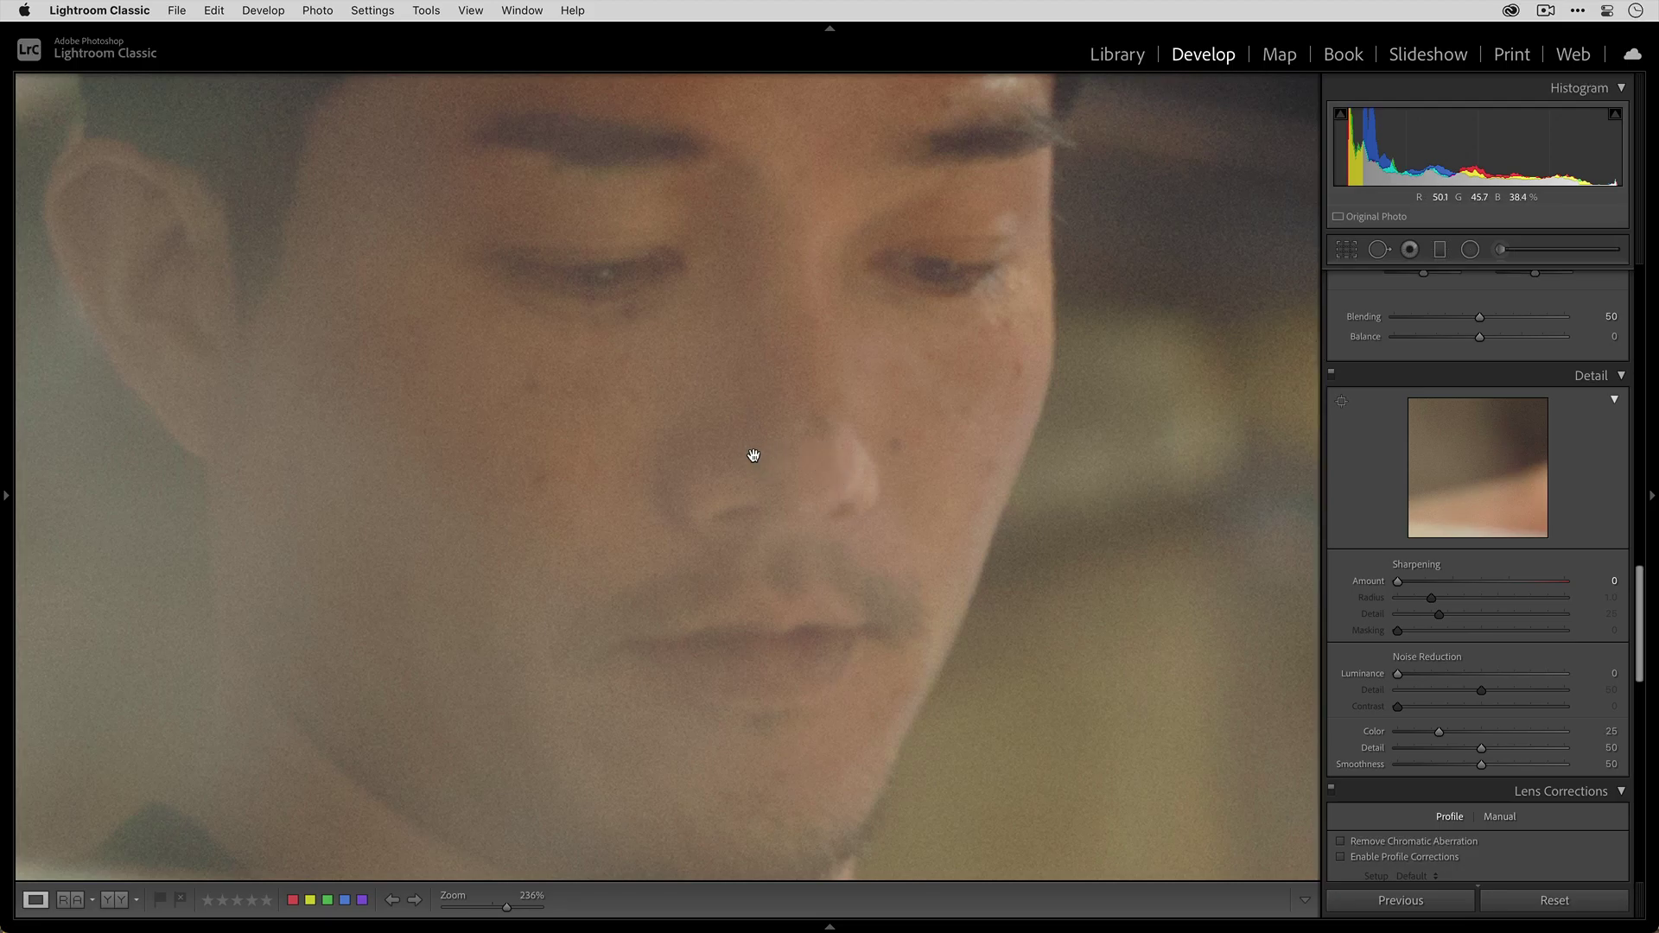
# Fit the whole photo in view and send it to Topaz Sharpen AI via Edit In
pyautogui.click(754, 456)
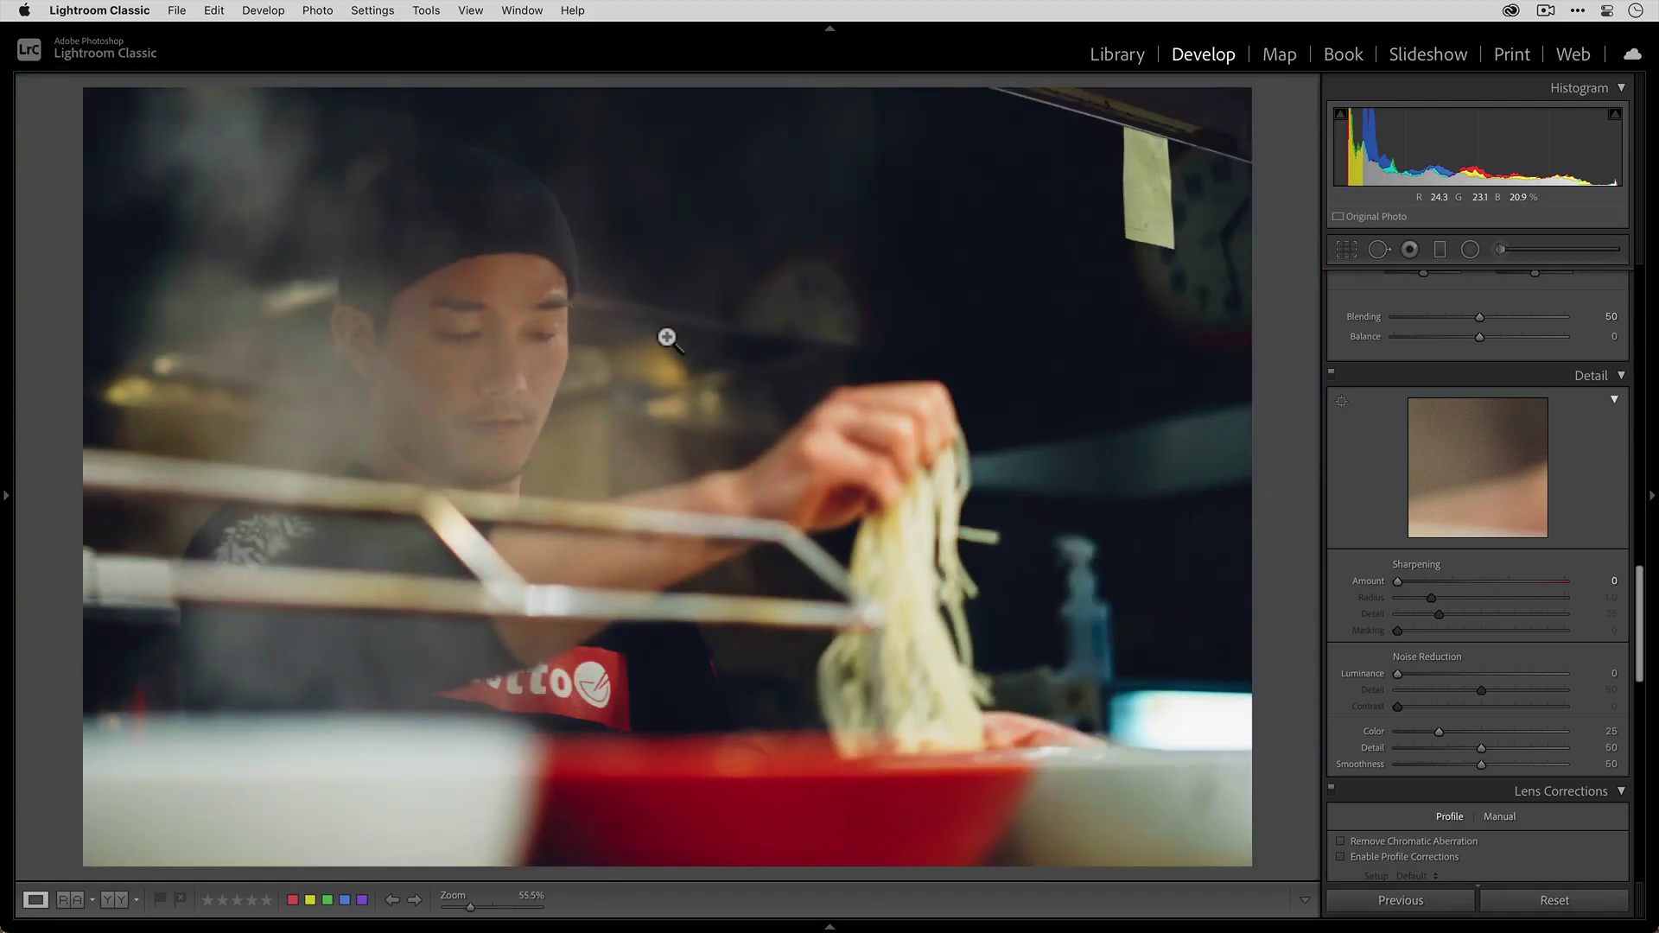
pyautogui.rightClick(667, 338)
pyautogui.moveTo(807, 493)
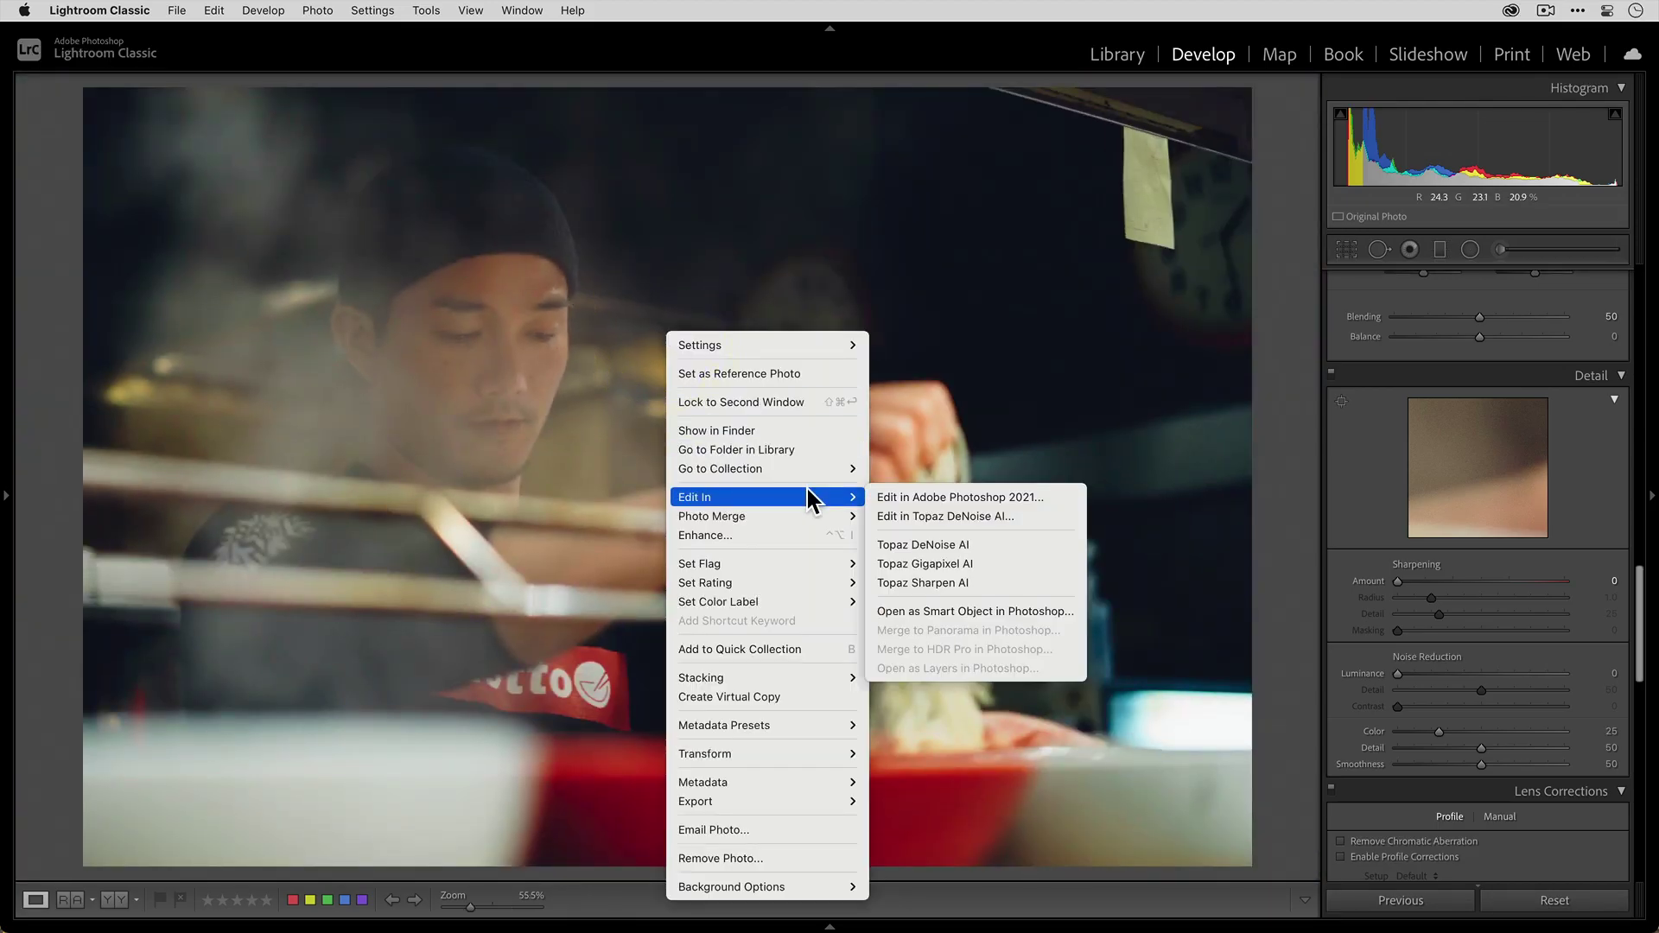
pyautogui.click(983, 584)
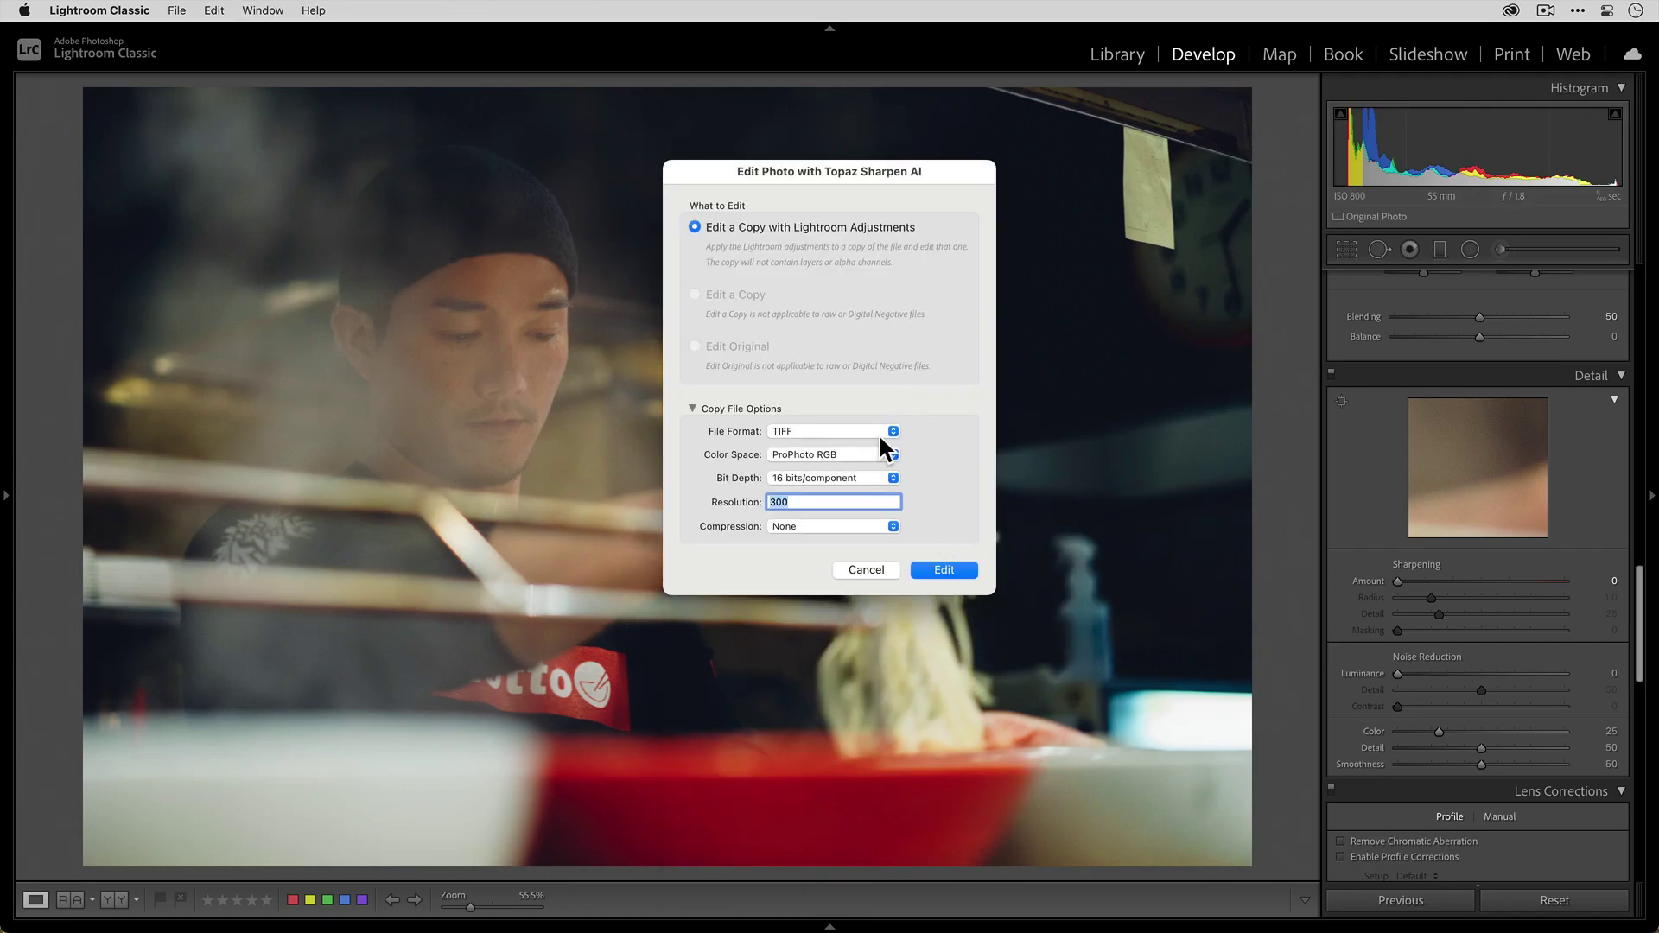
# Set the edited copy's file format to JPEG and resolution to 72
pyautogui.click(881, 438)
pyautogui.click(874, 465)
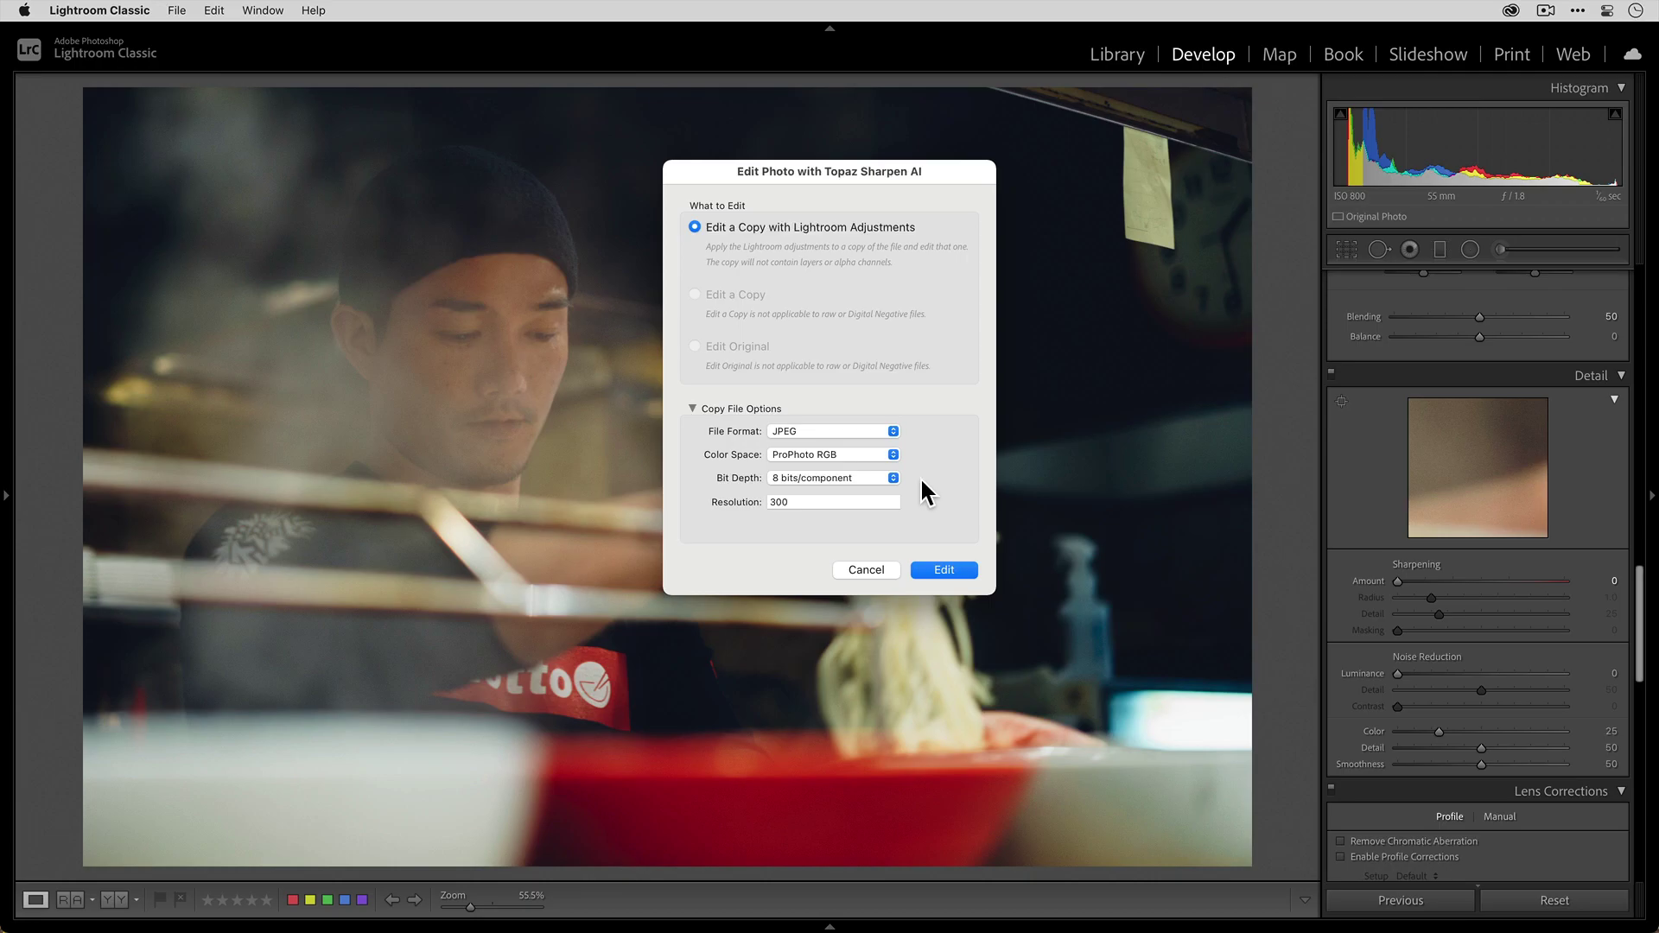
pyautogui.moveTo(817, 503); pyautogui.dragTo(736, 504)
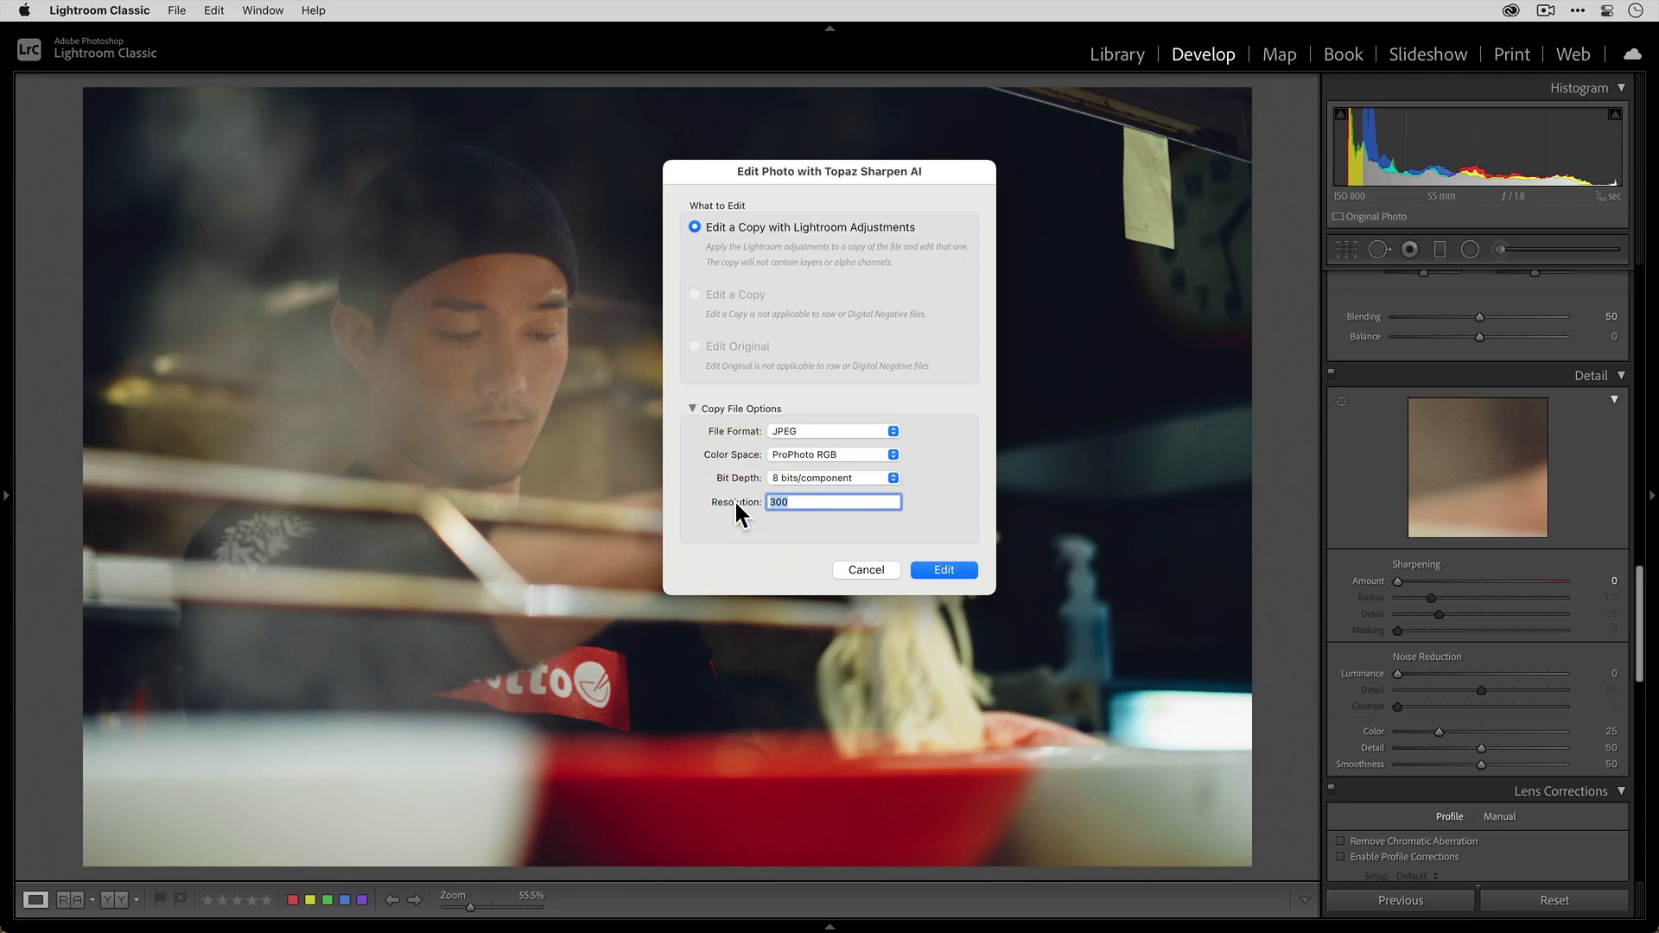
pyautogui.write('72')
pyautogui.click(859, 521)
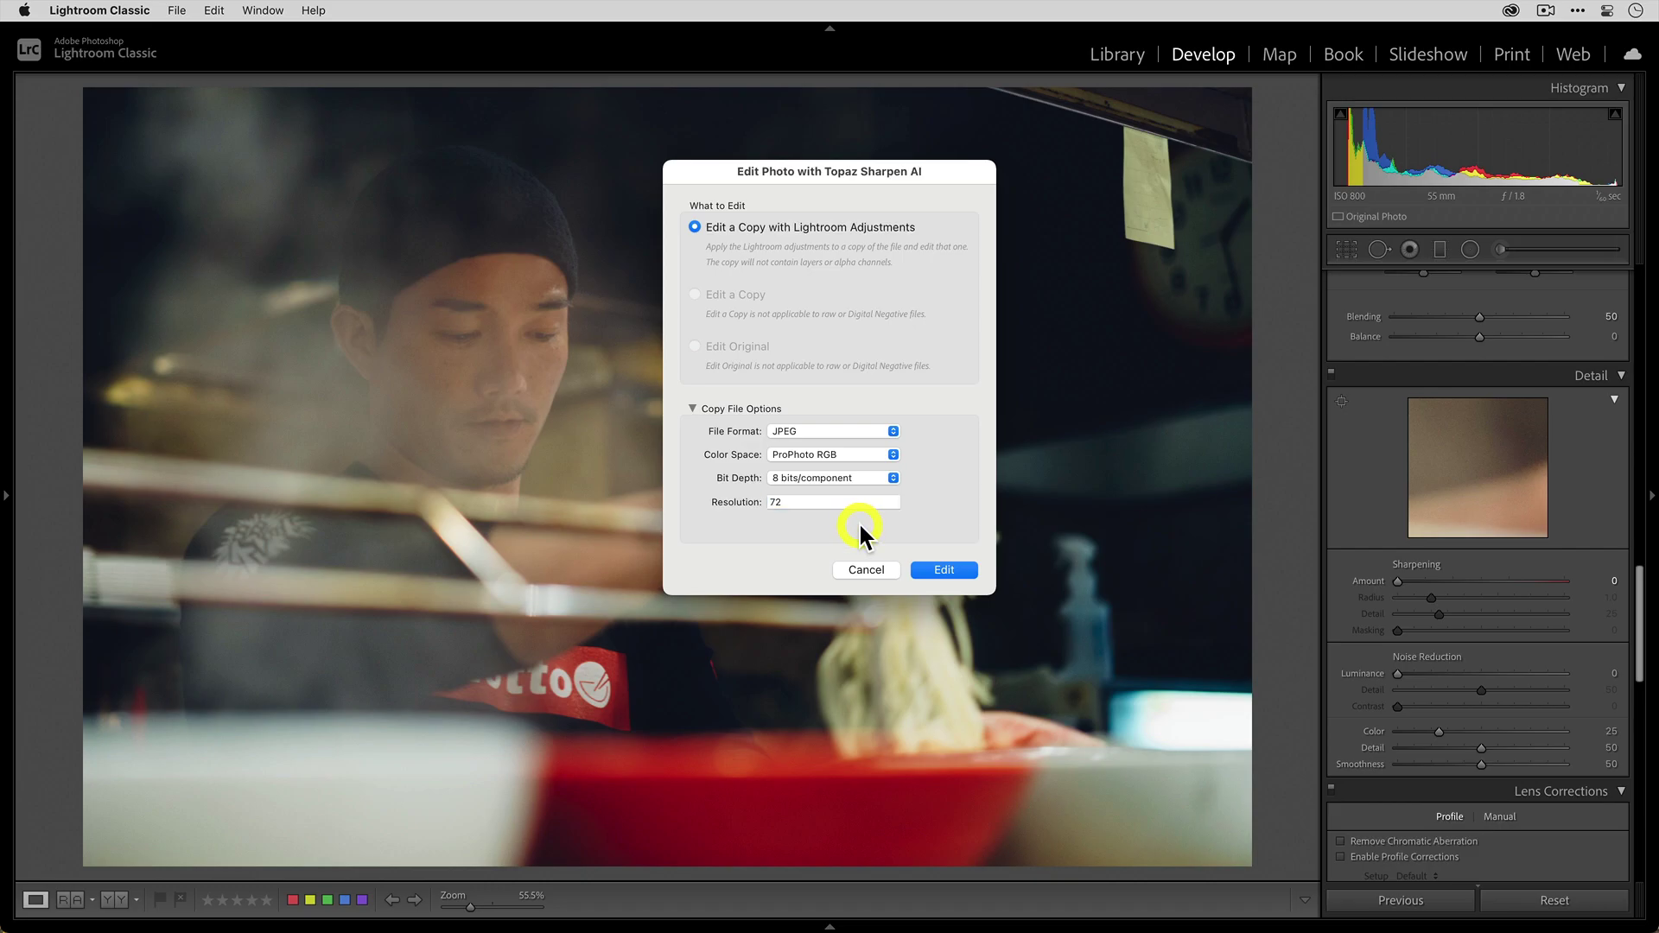
# Open the JPEG copy in Topaz Sharpen AI using the four-pane Comparison View
pyautogui.click(945, 570)
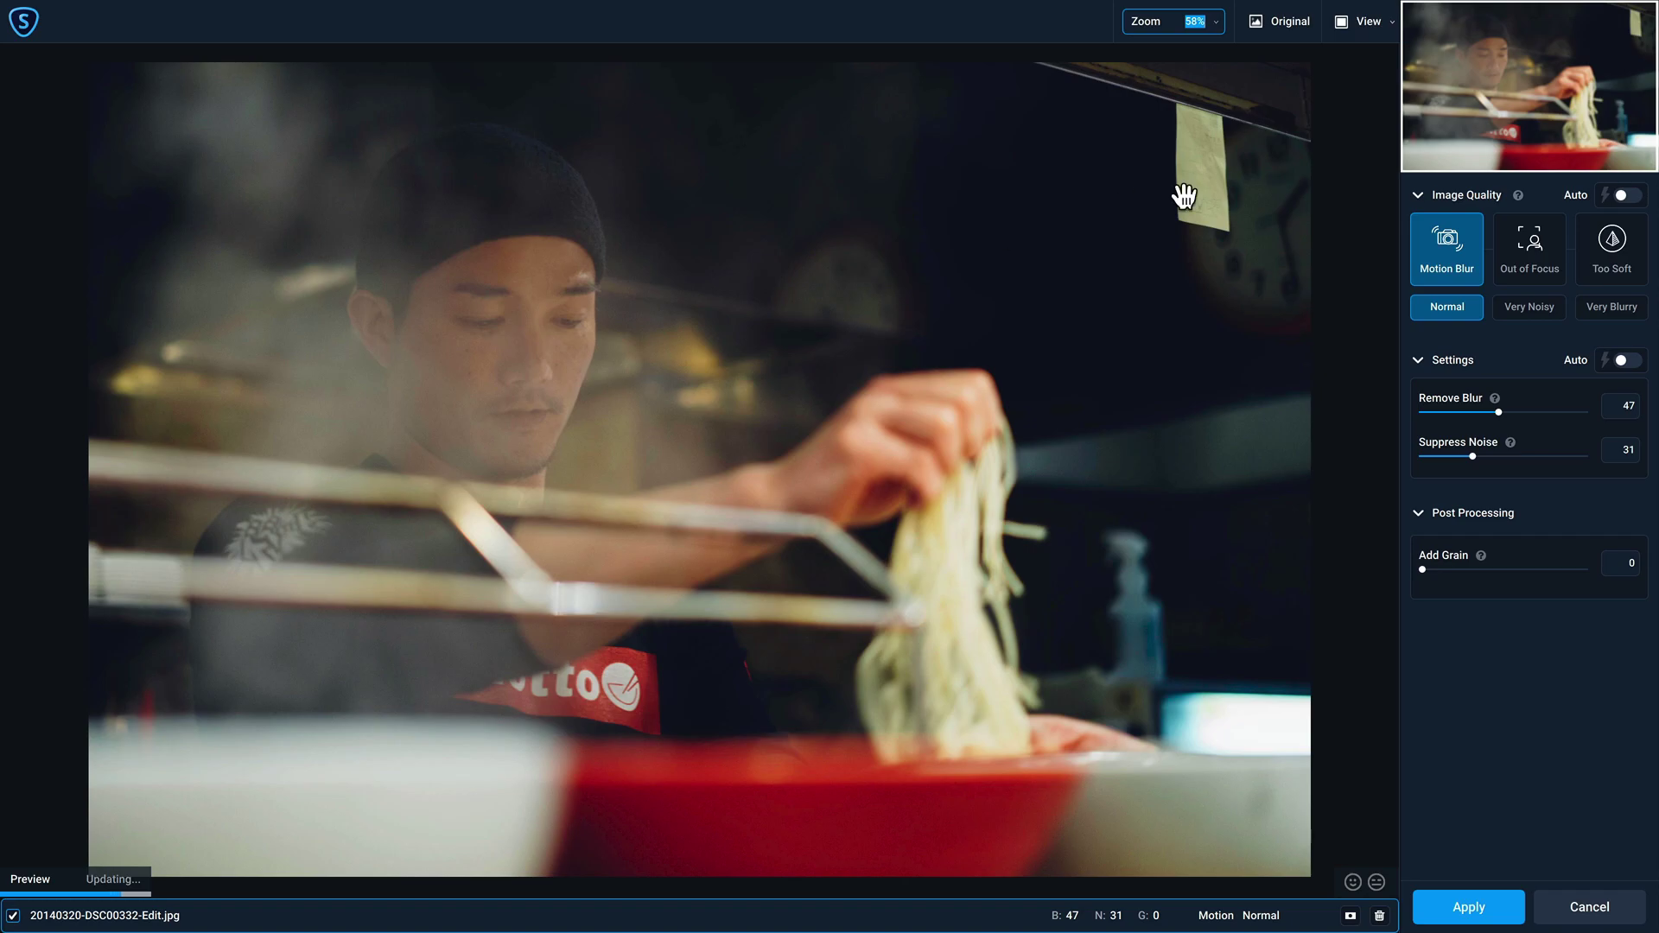
pyautogui.click(1374, 26)
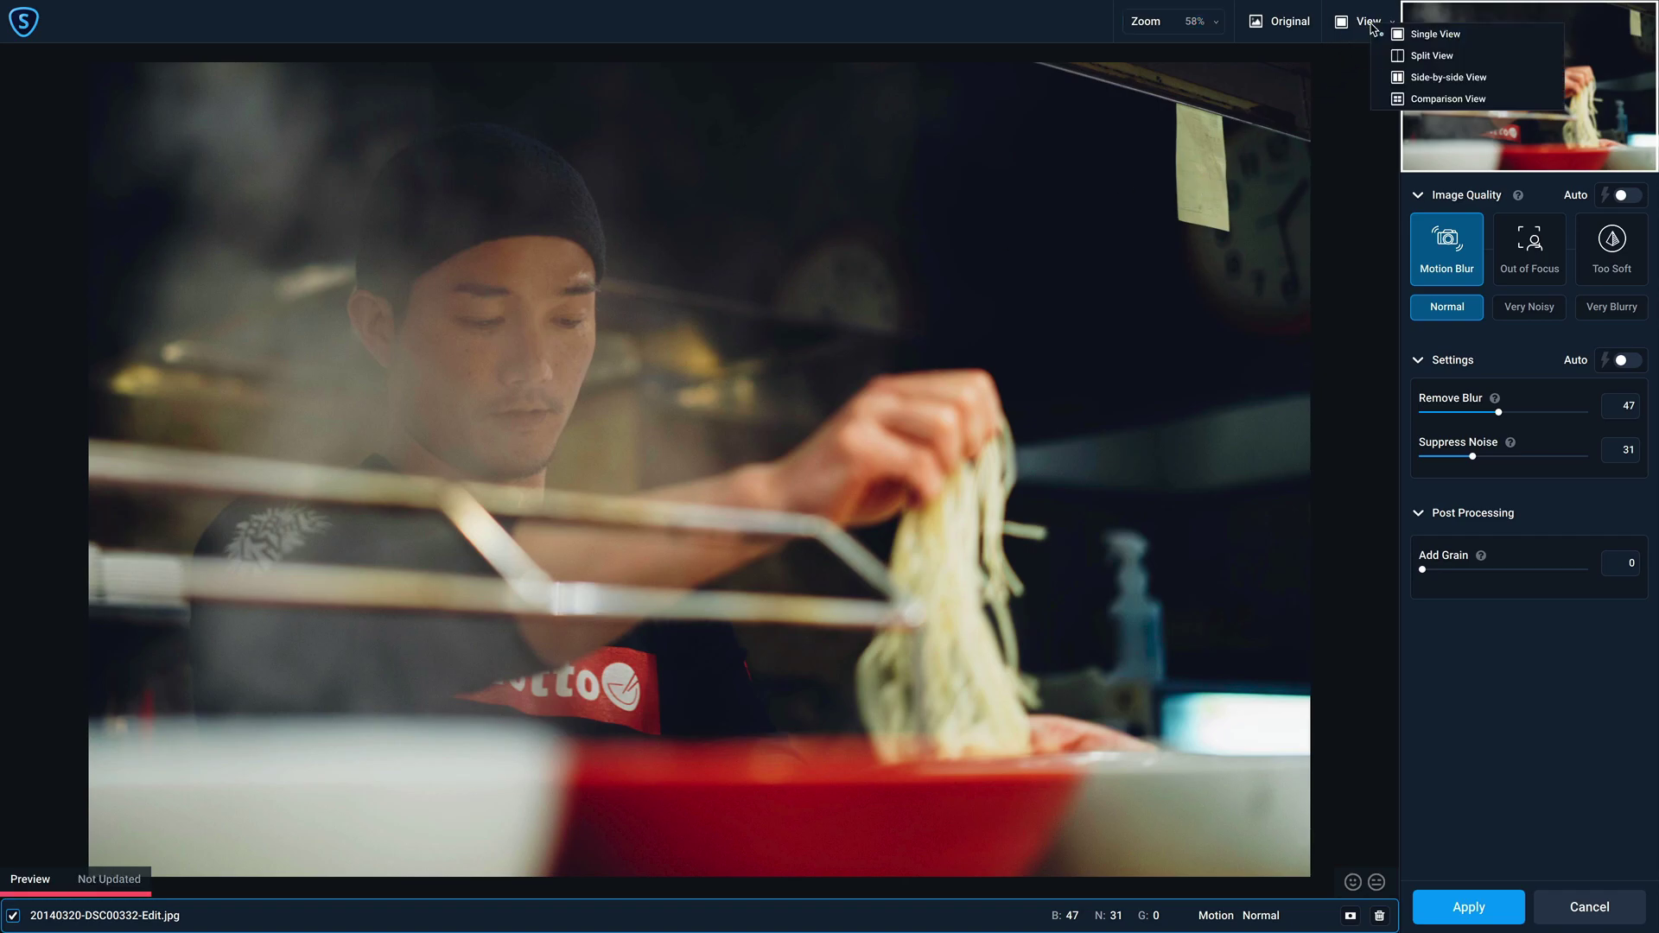
pyautogui.click(1495, 102)
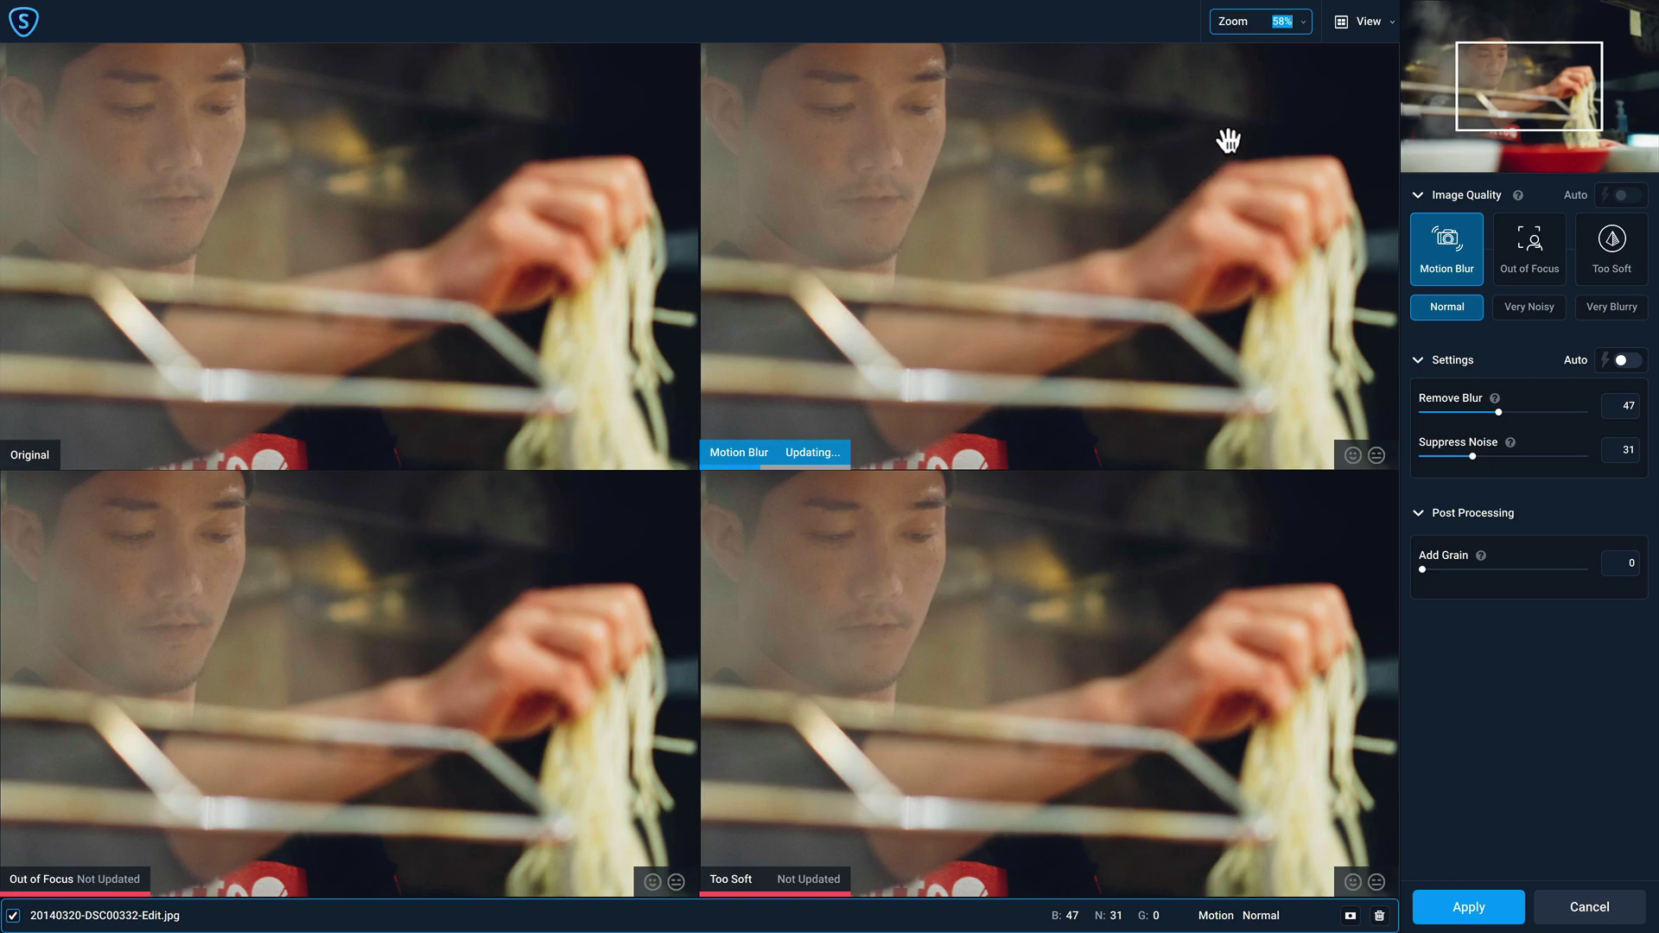
# Zoom the comparison to 100% and frame the chef's face in the panes
pyautogui.click(1302, 28)
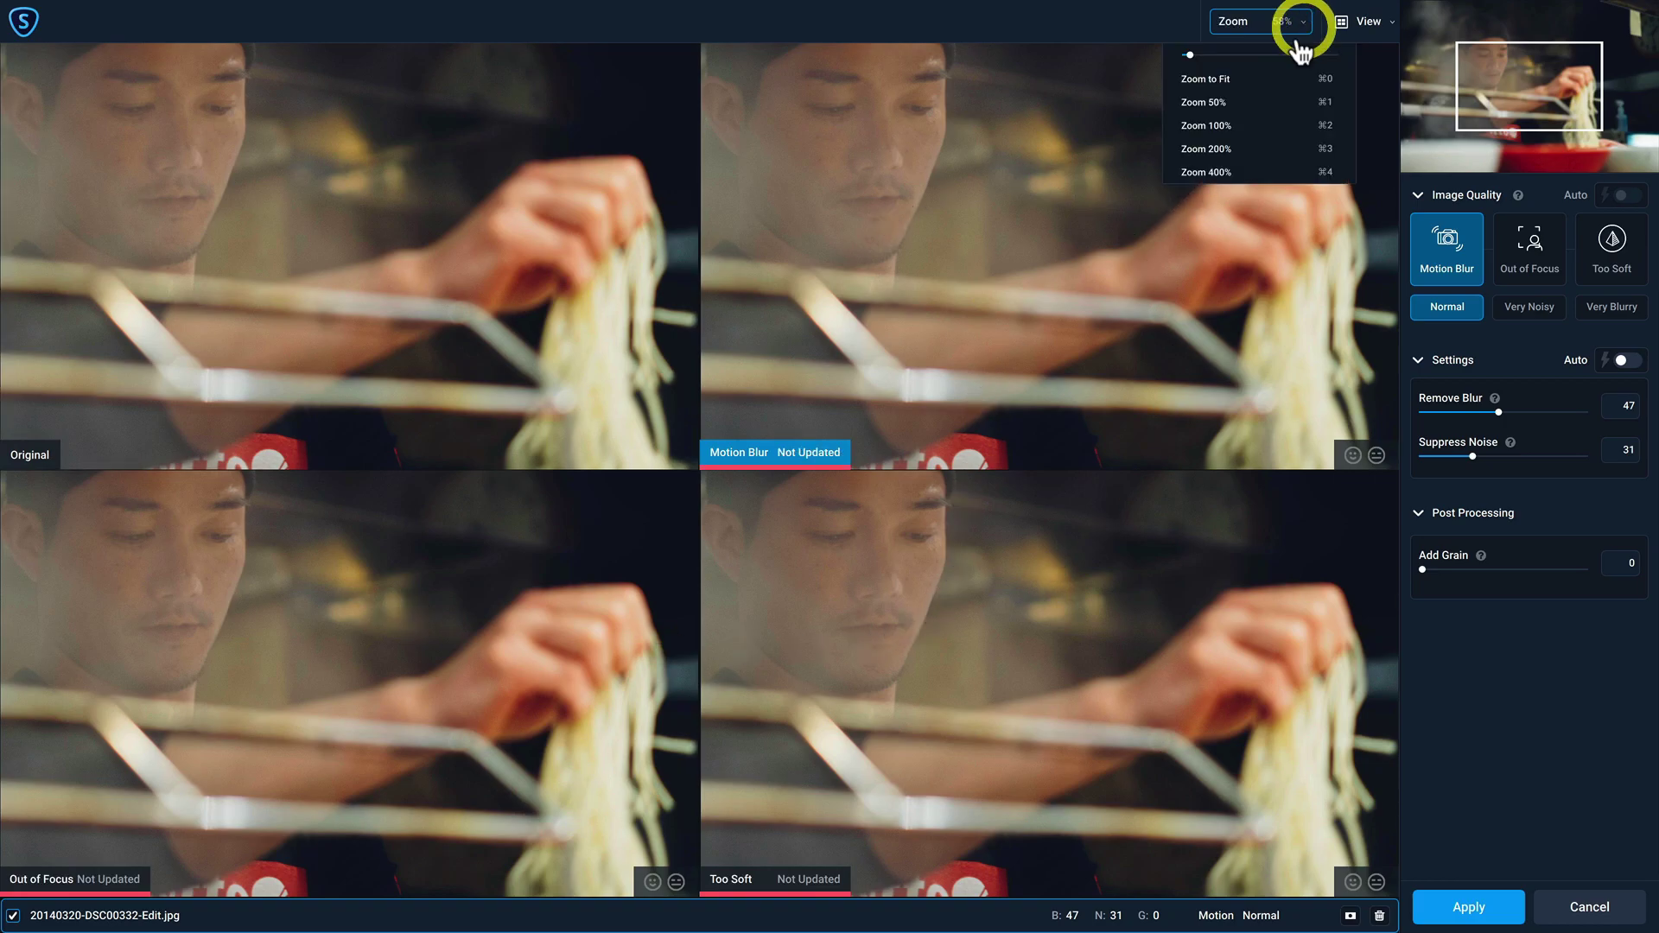
pyautogui.click(1227, 127)
pyautogui.moveTo(889, 174); pyautogui.dragTo(1140, 313)
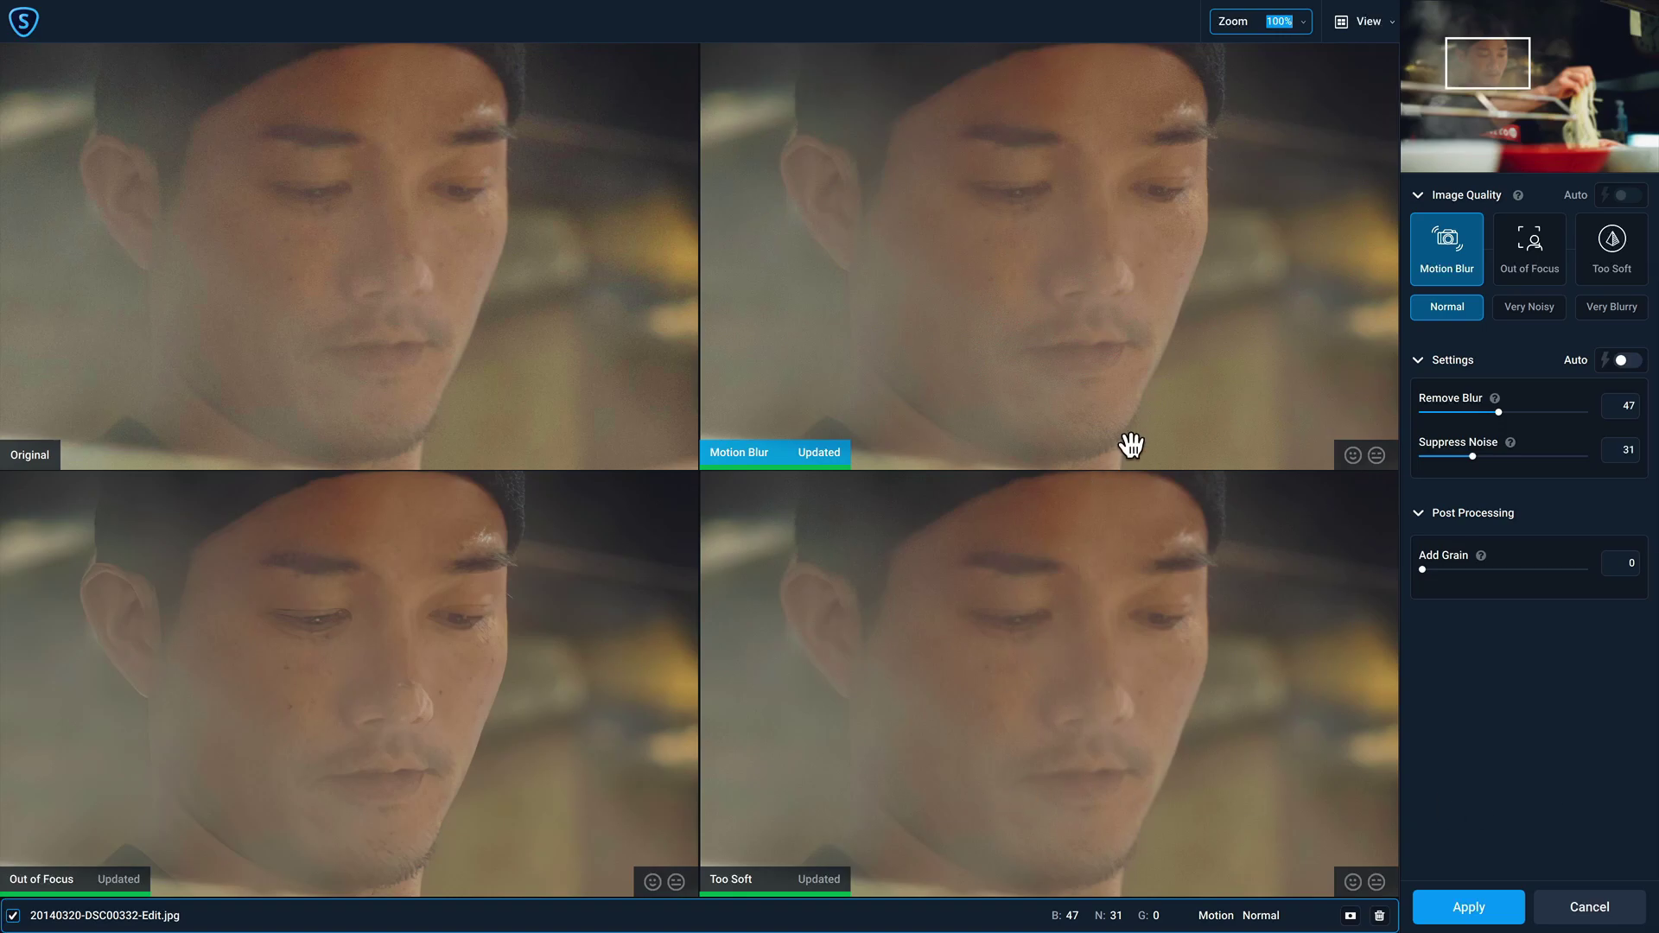
# Select Out of Focus and compare Normal, Very Noisy and Very Blurry variants, ending on Very Noisy
pyautogui.click(387, 650)
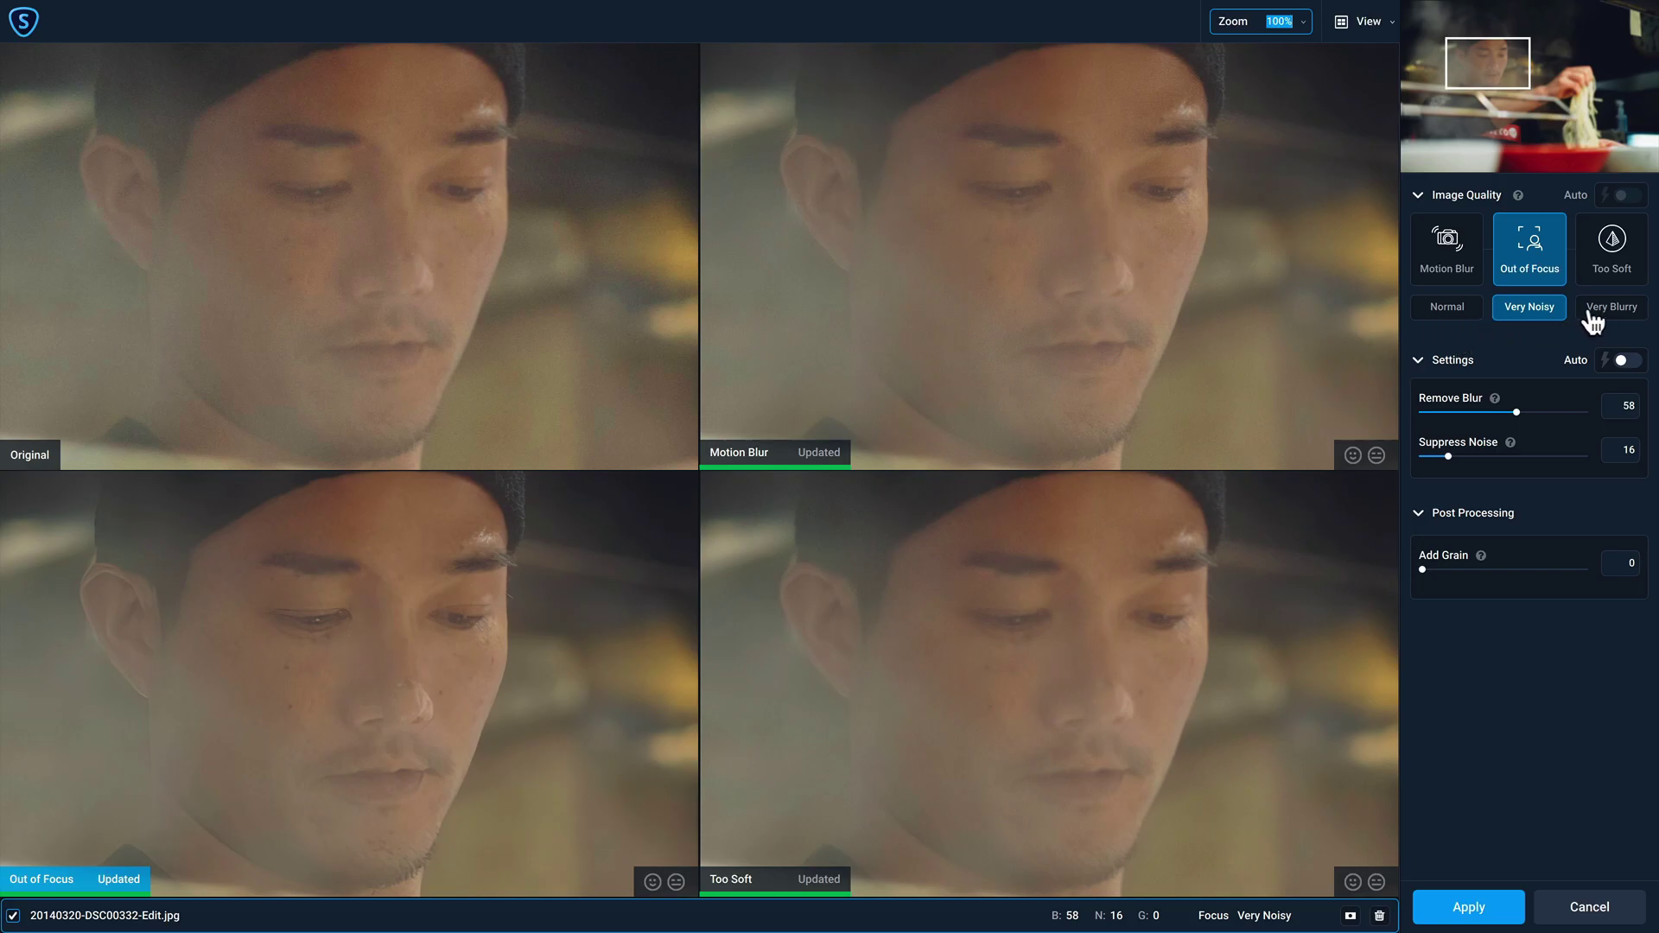
pyautogui.click(1455, 313)
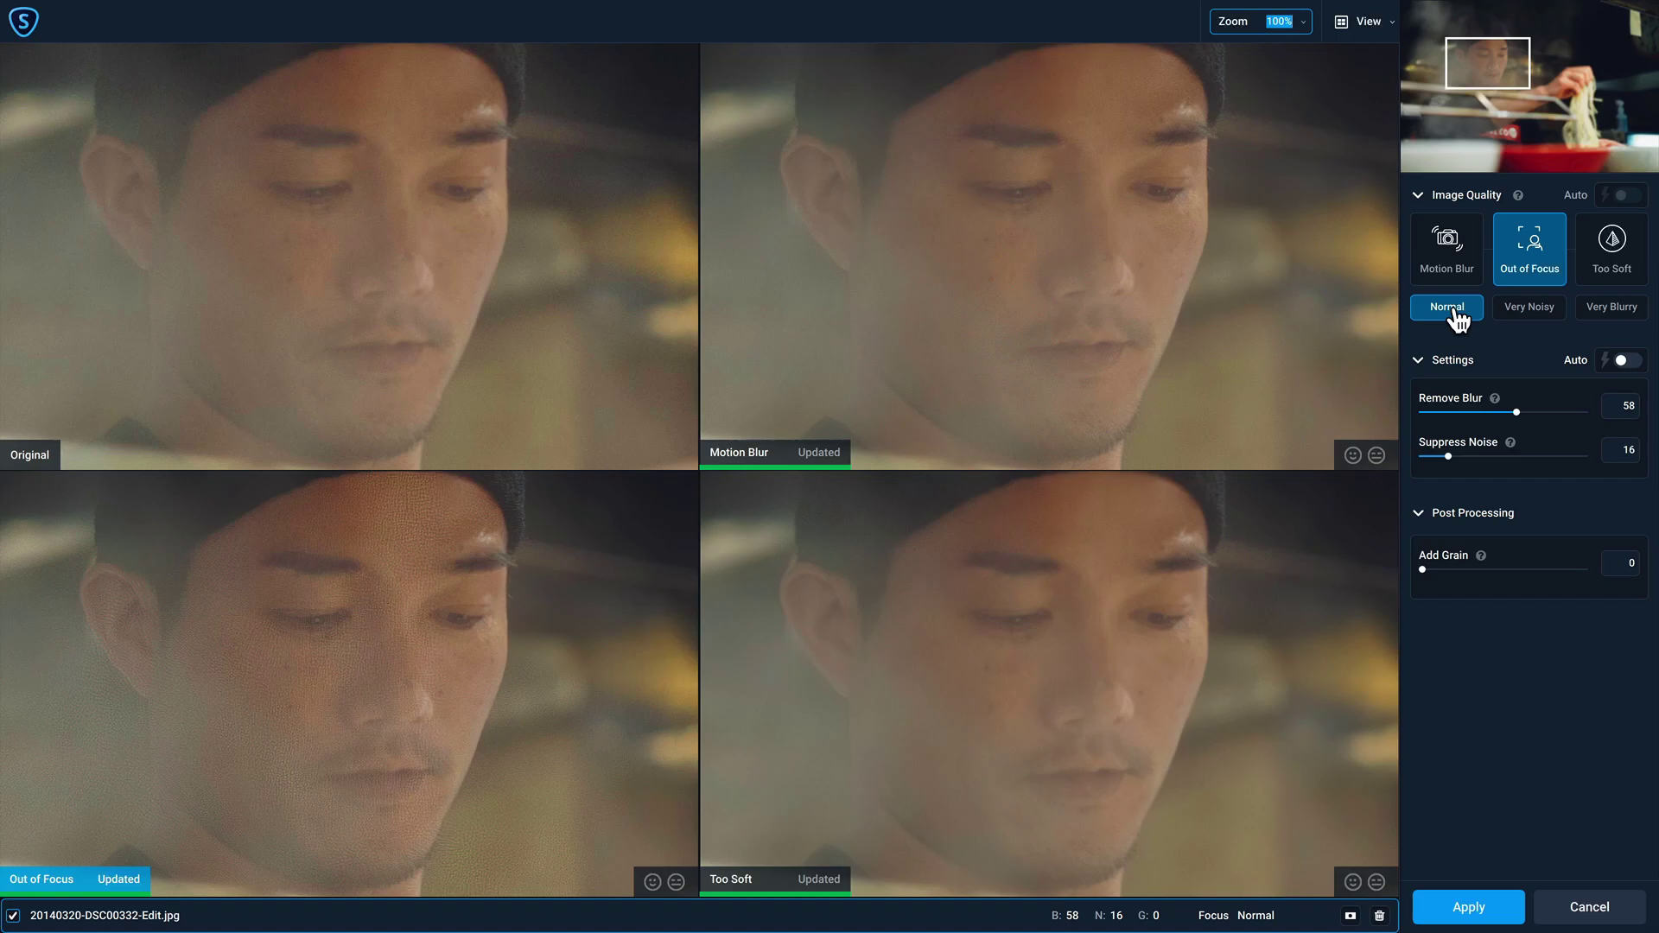
pyautogui.click(1526, 325)
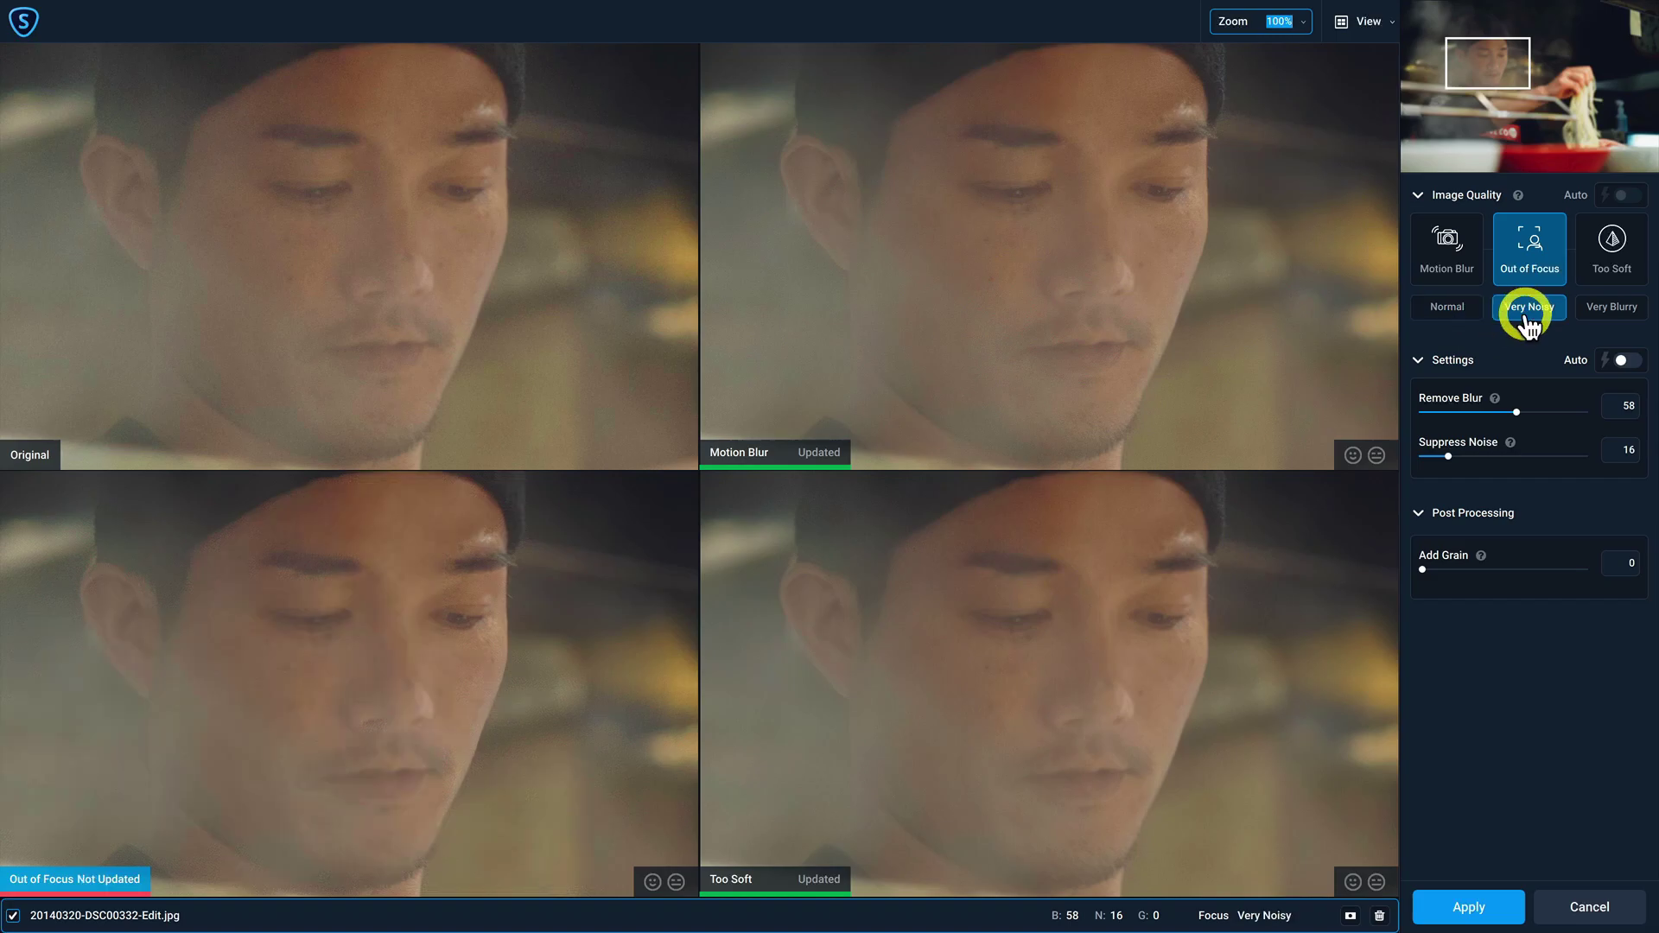
pyautogui.click(1615, 320)
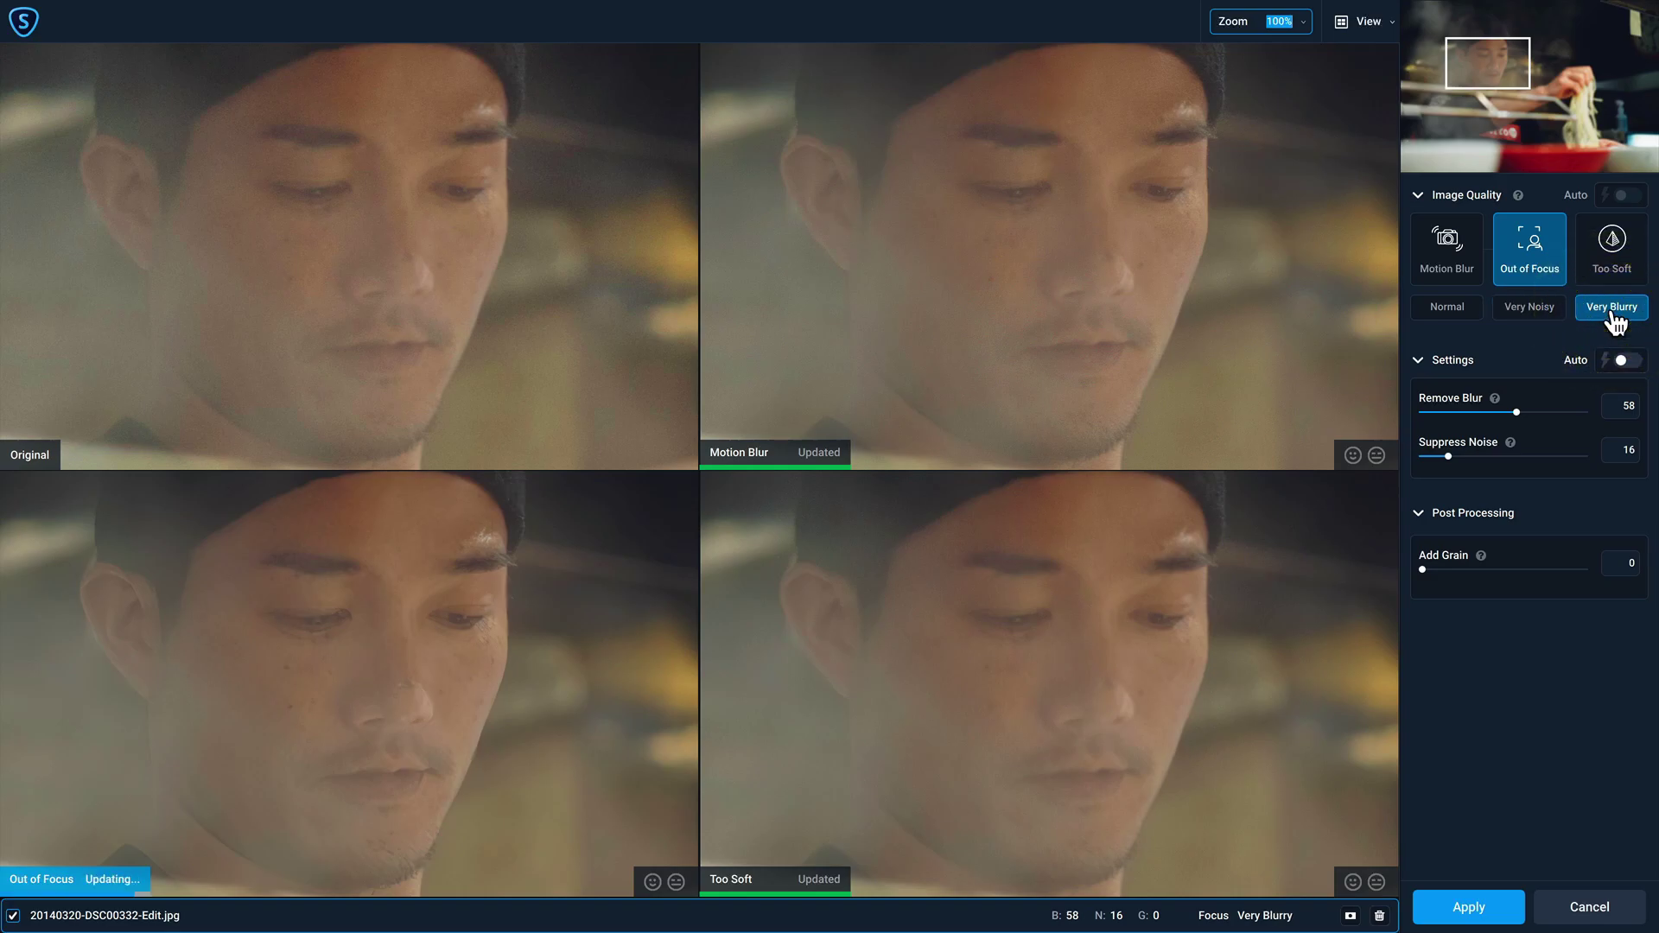
pyautogui.click(1537, 318)
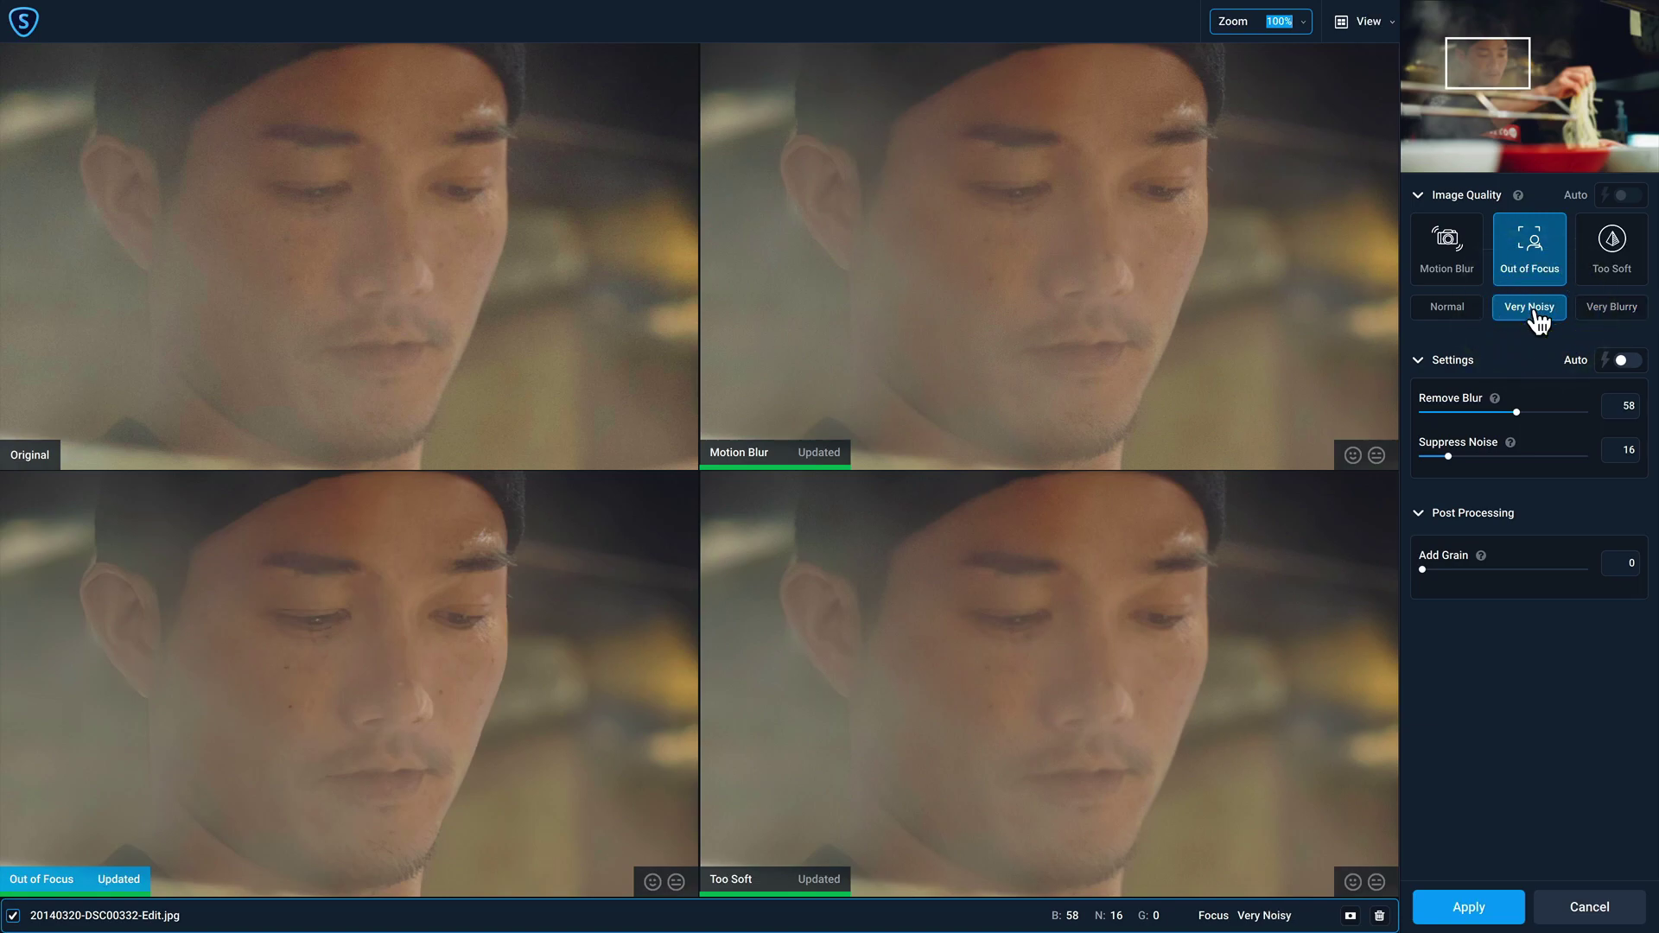
pyautogui.click(1633, 318)
pyautogui.click(1541, 320)
# Try Too Soft at Normal and Very Blurry, then return to Out of Focus with Suppress Noise 10
pyautogui.click(1086, 648)
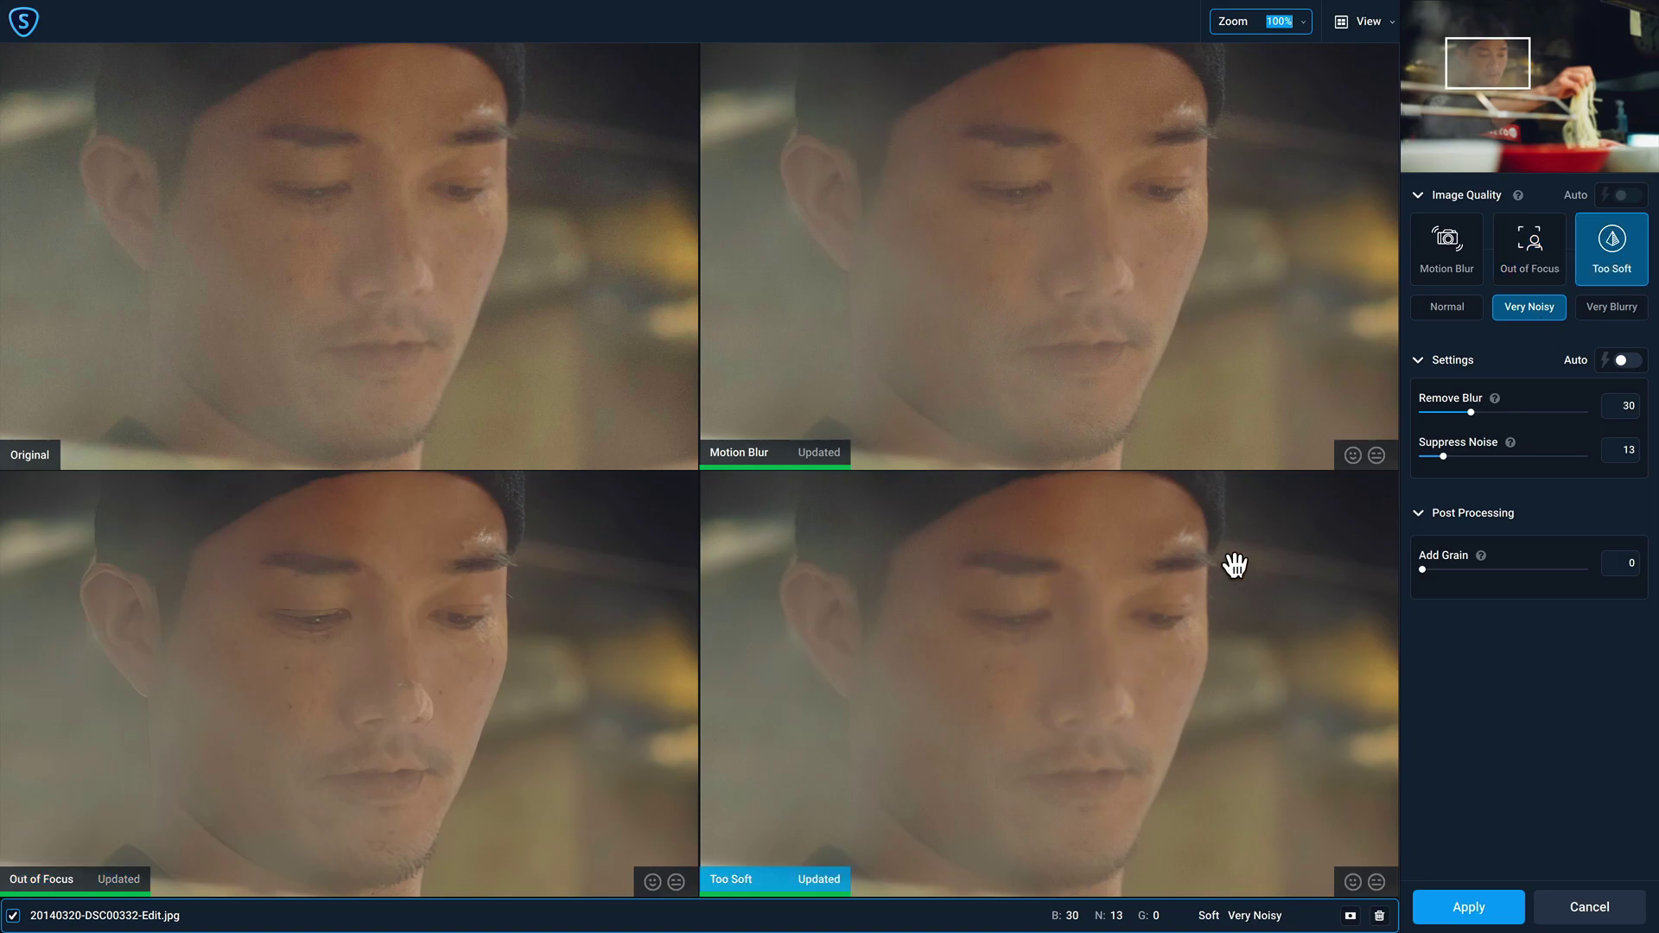
pyautogui.click(1451, 318)
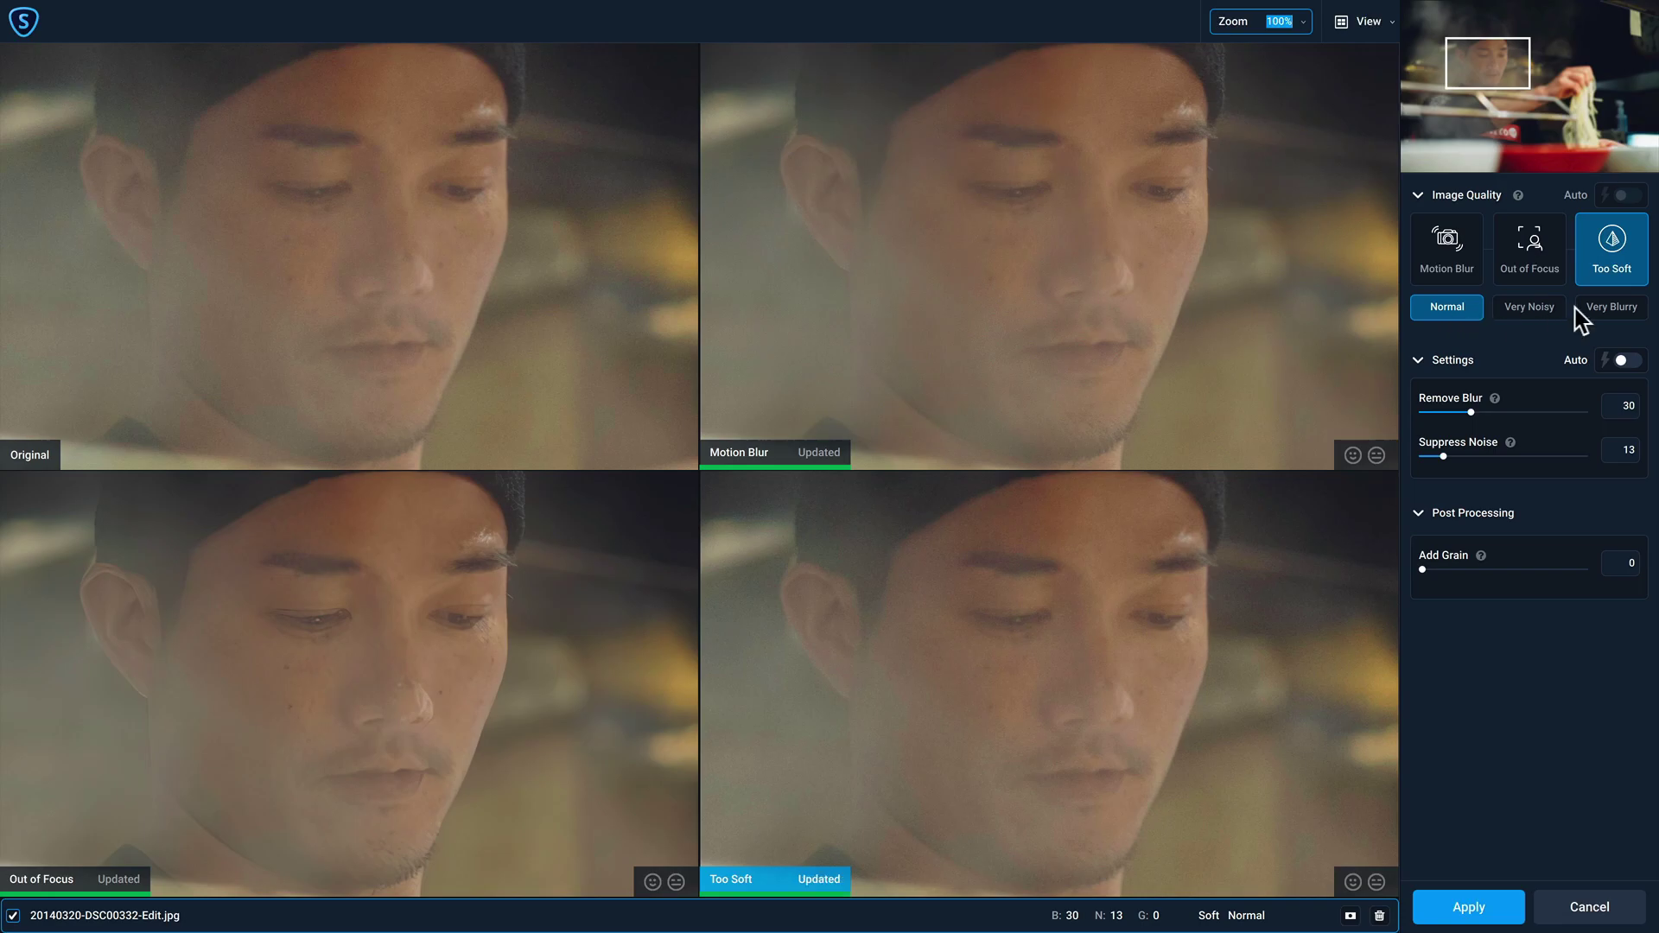
pyautogui.click(1613, 313)
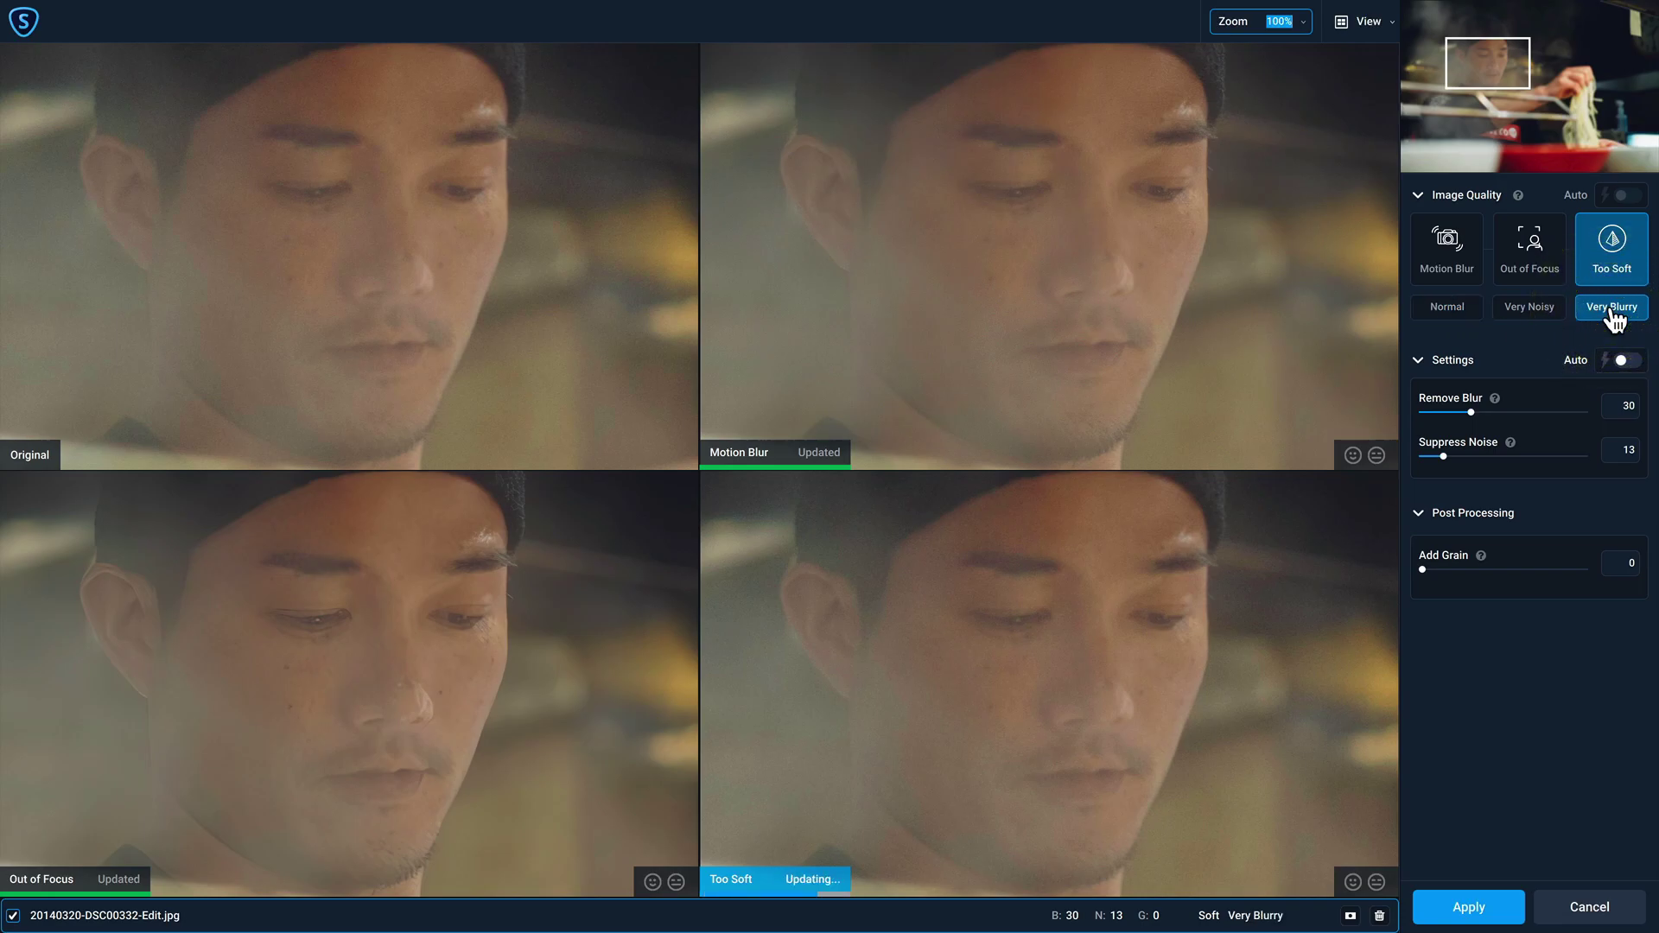
pyautogui.click(330, 668)
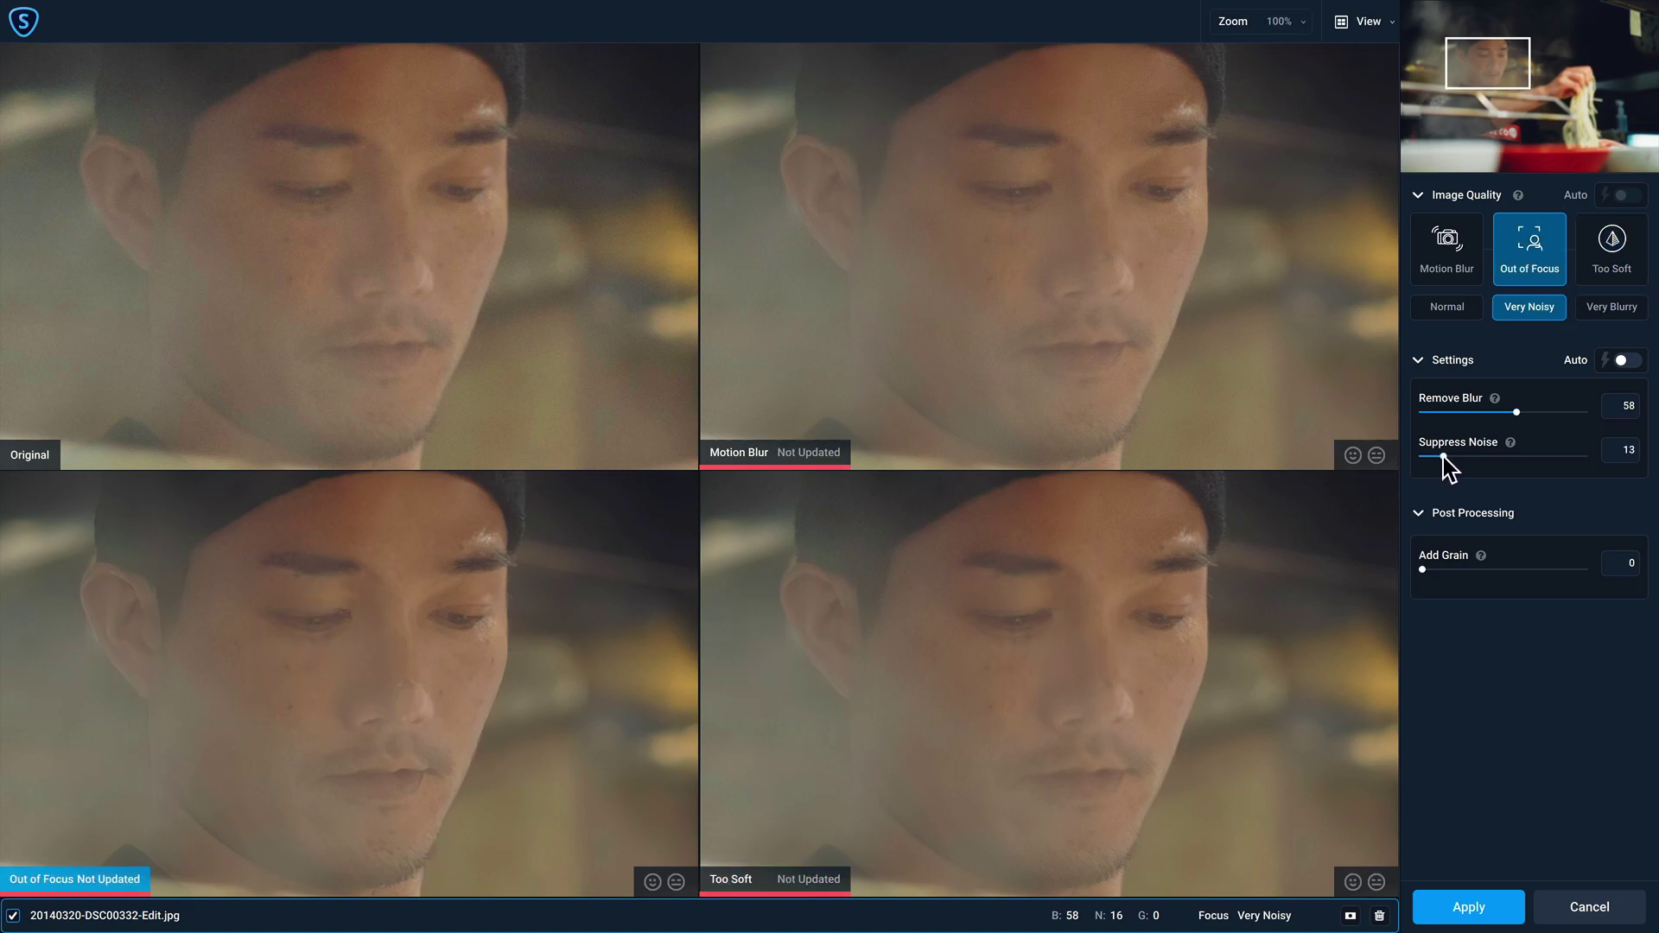
pyautogui.moveTo(1444, 458); pyautogui.dragTo(1438, 456)
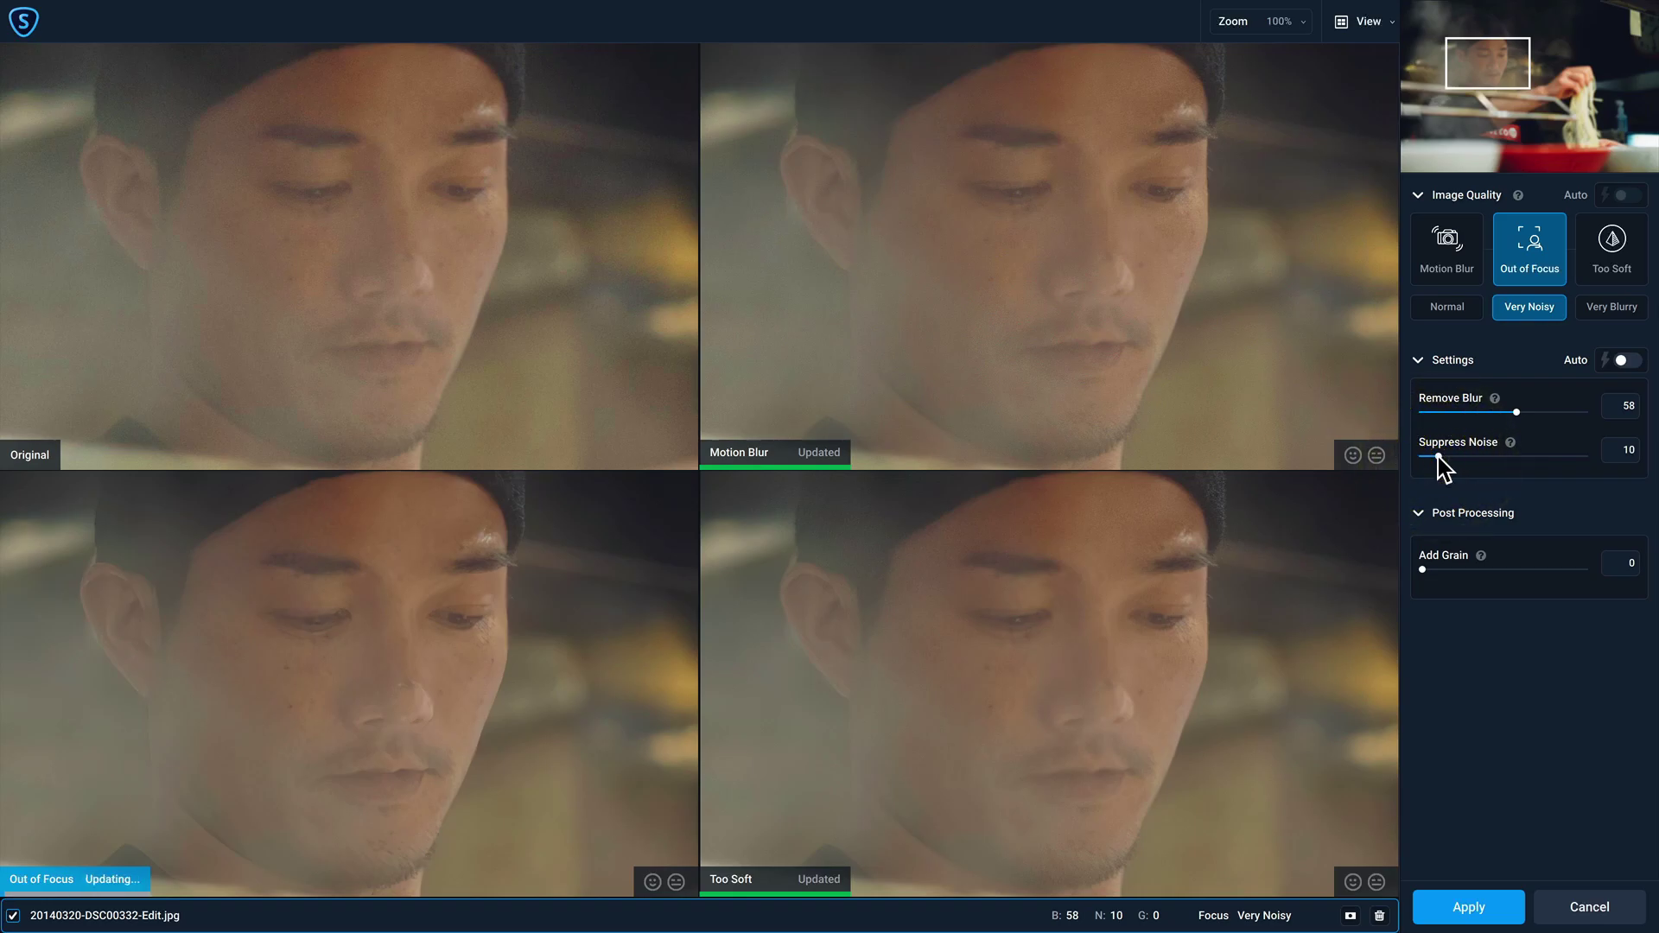
# Switch to Side-by-side View and set the zoom to Zoom to Fit
pyautogui.click(1364, 21)
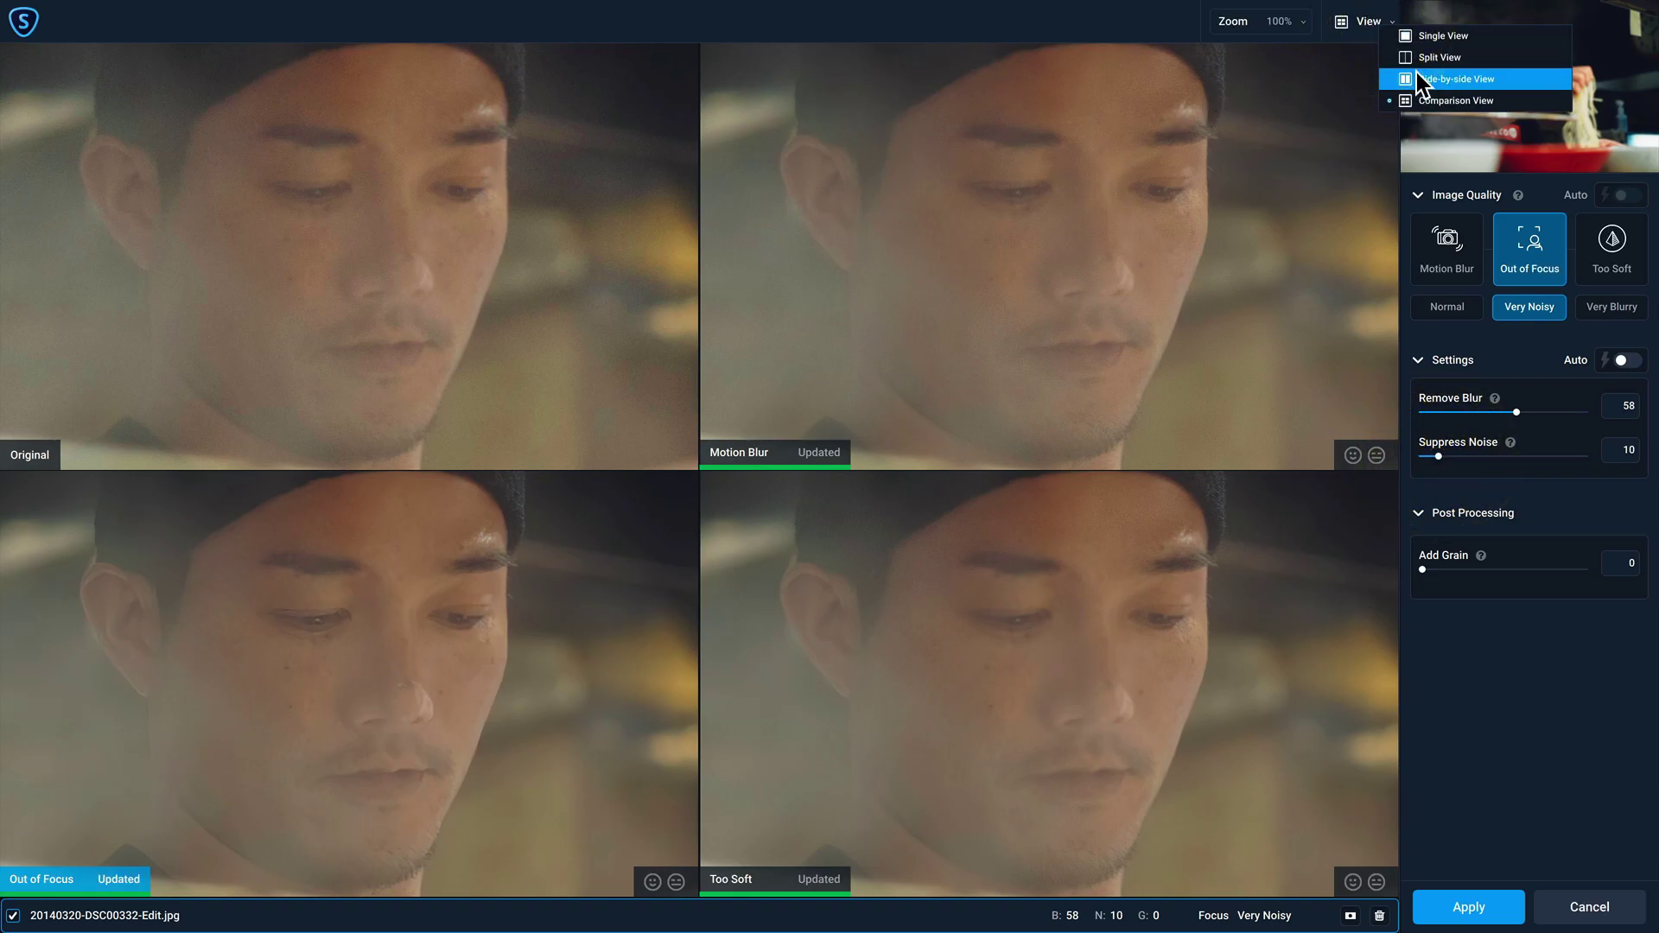
pyautogui.click(1414, 72)
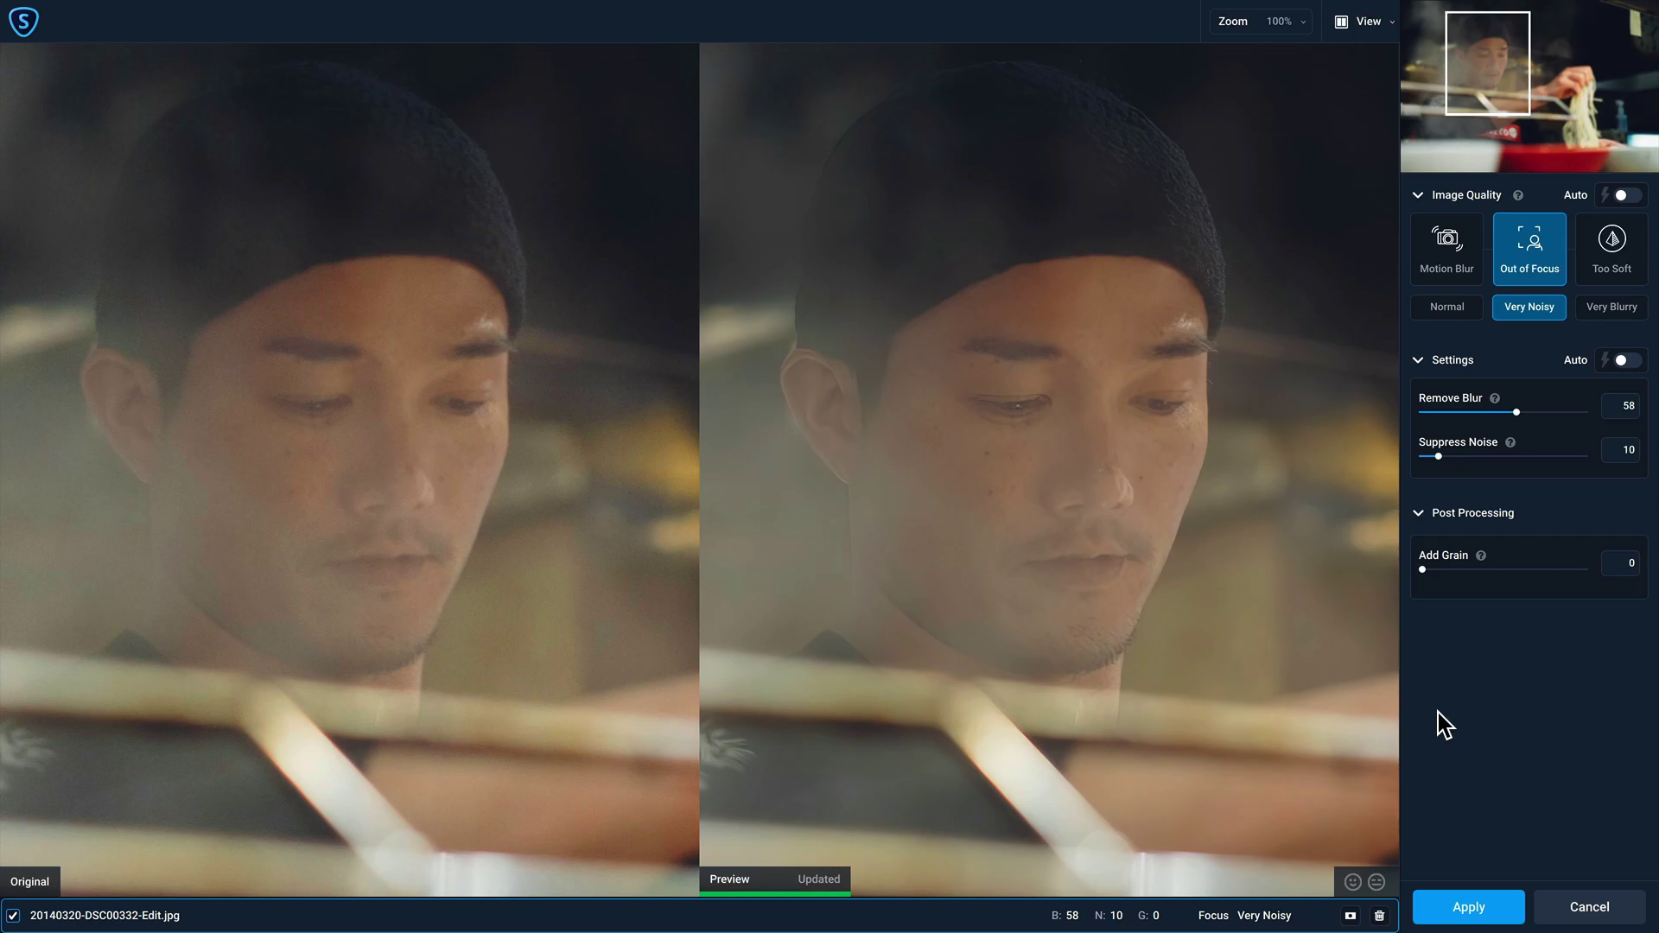
pyautogui.click(1300, 26)
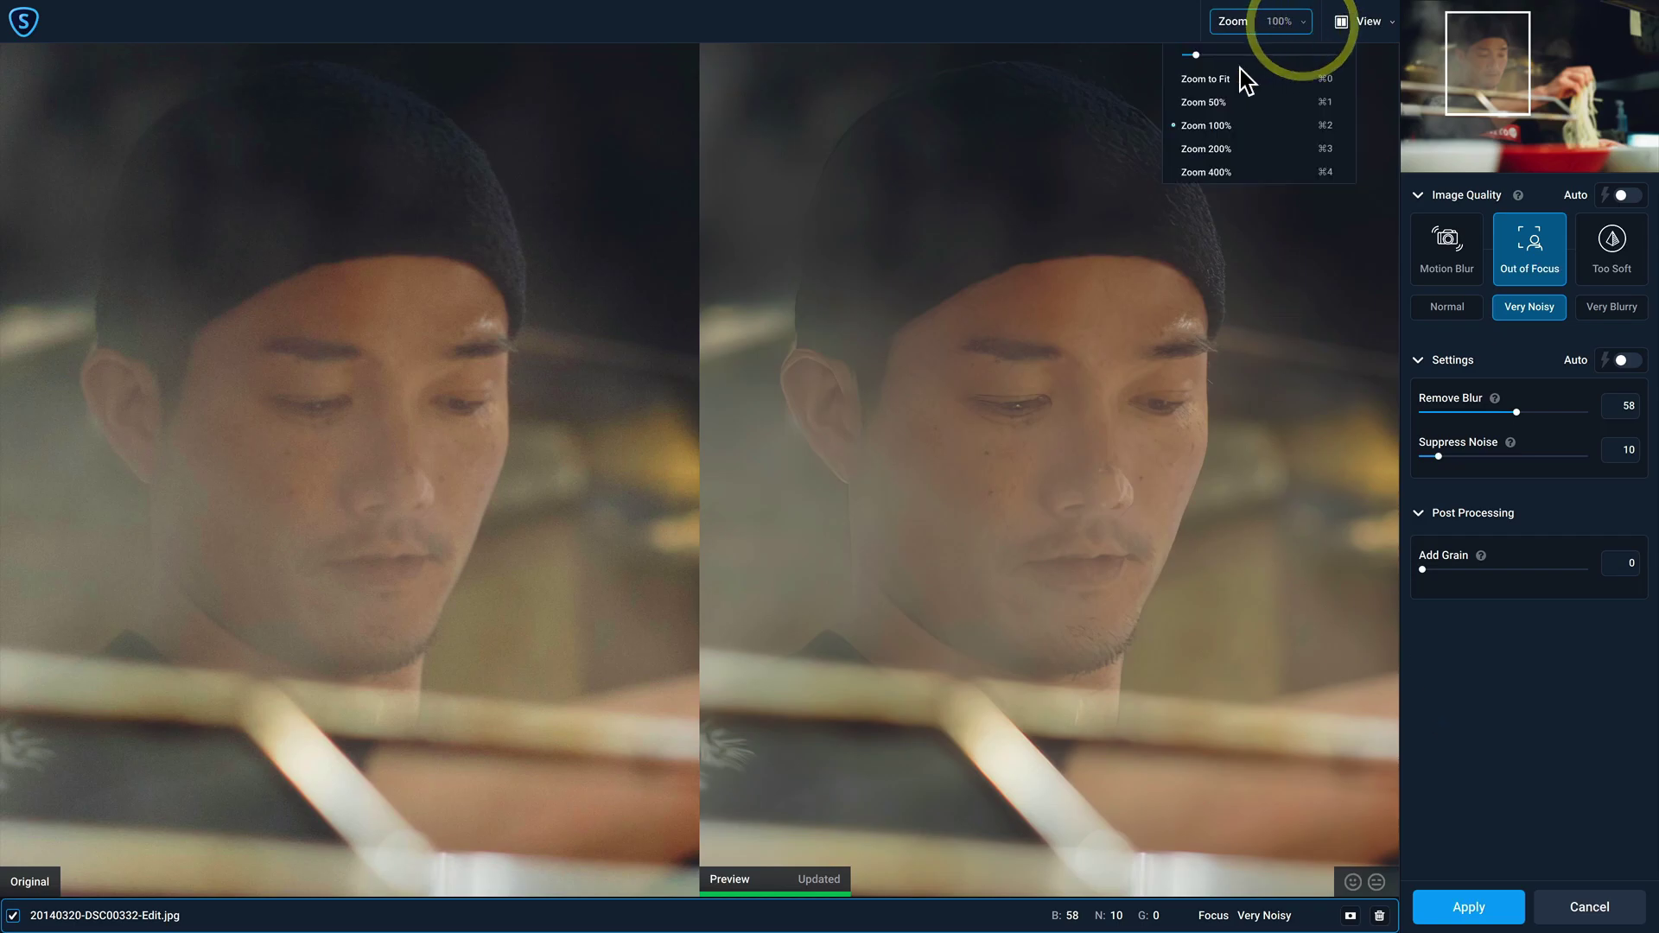
pyautogui.click(1200, 78)
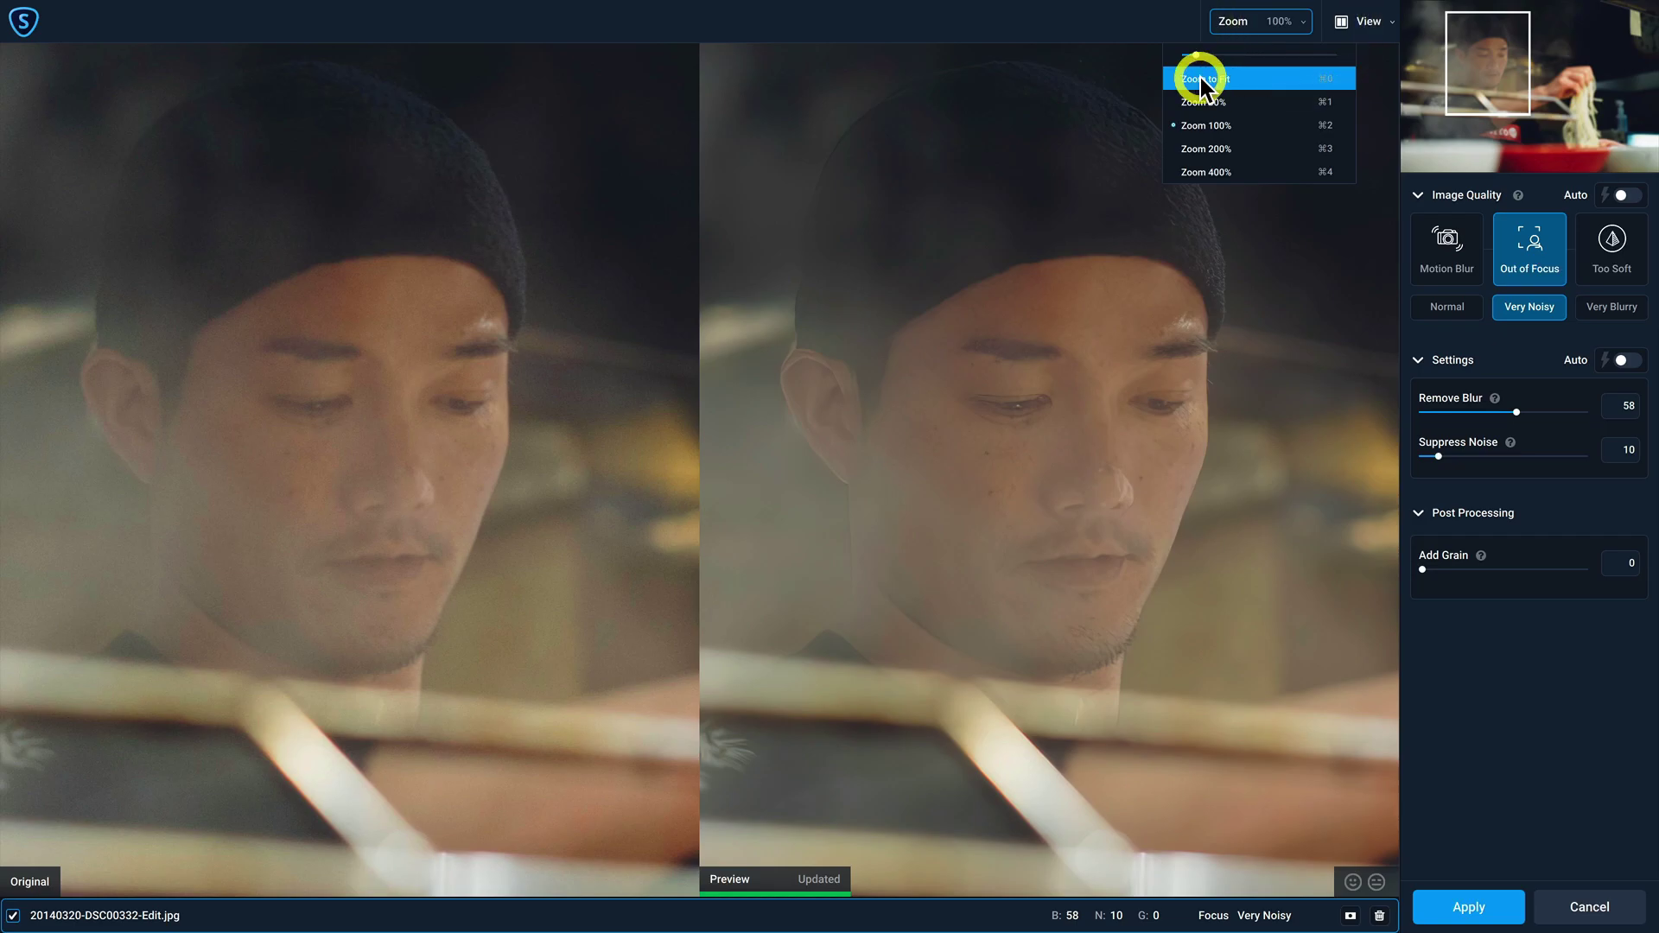
# Switch to Single View and click the image to compare the sharpened preview with the original
pyautogui.click(1383, 22)
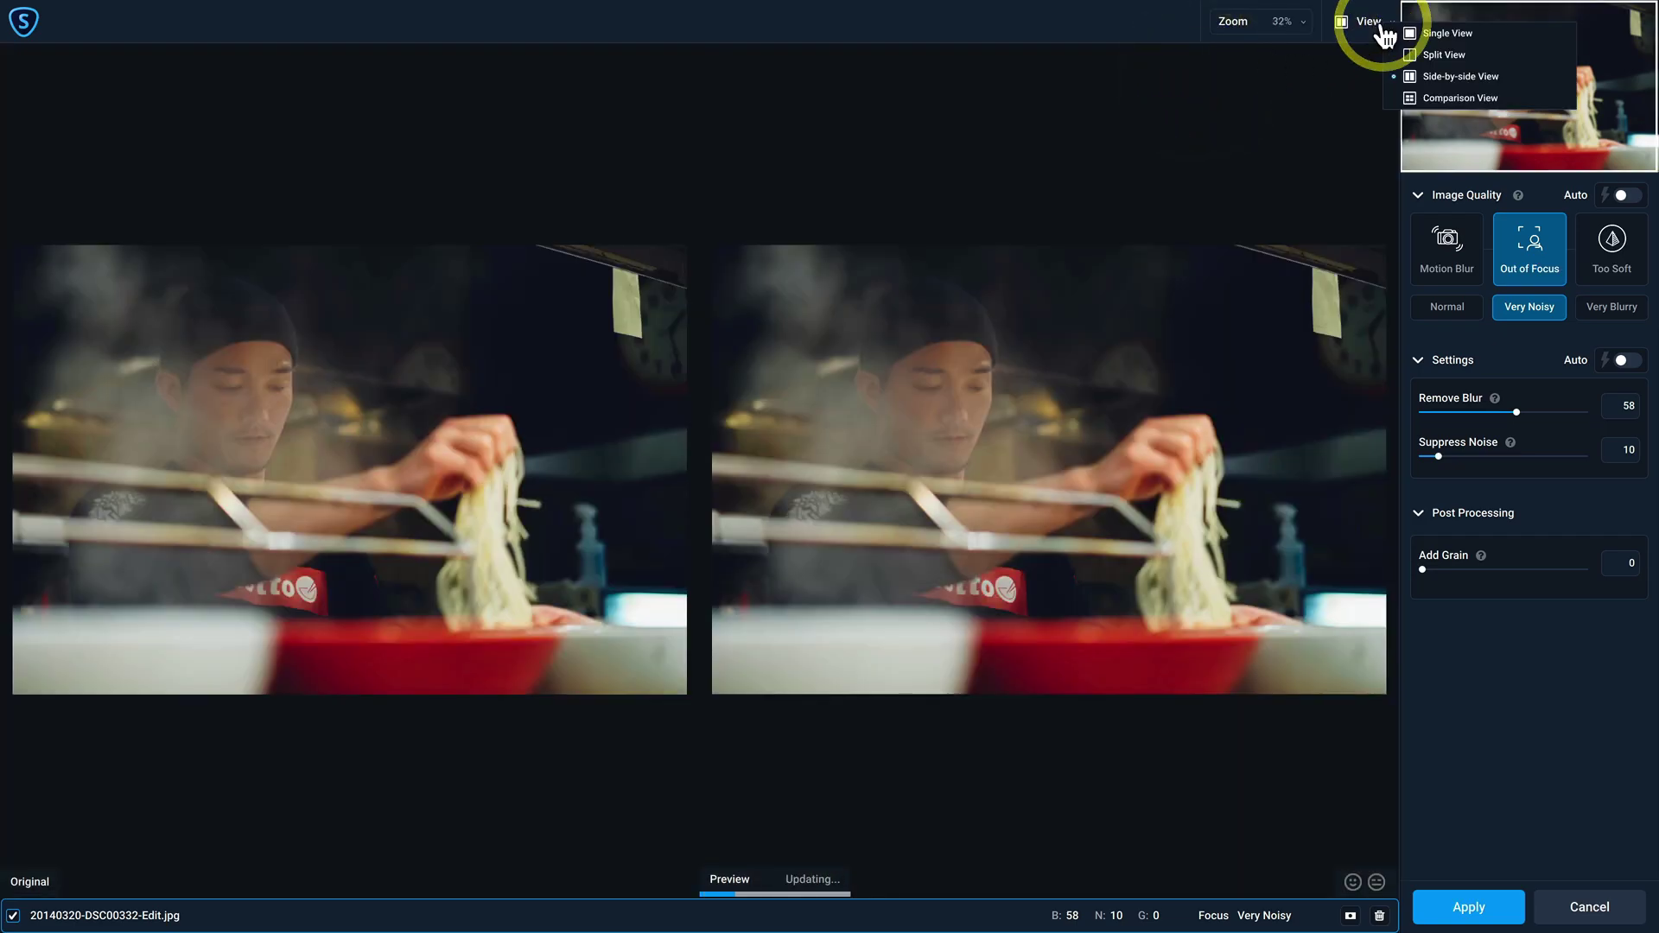
pyautogui.click(1417, 33)
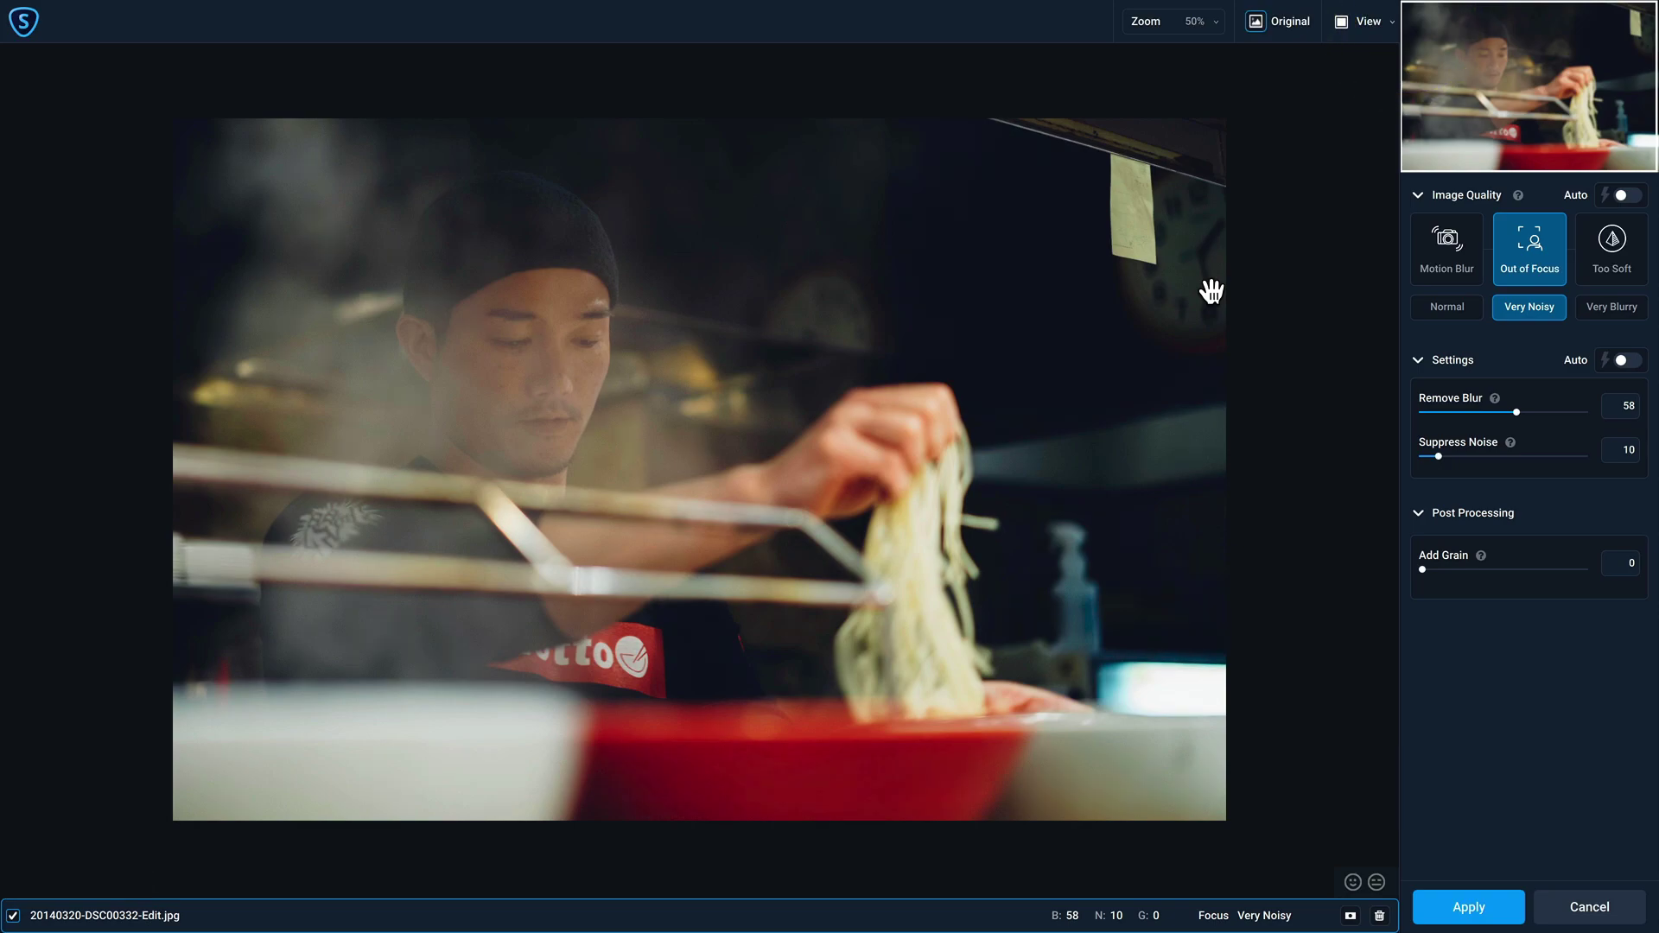
pyautogui.click(1212, 291)
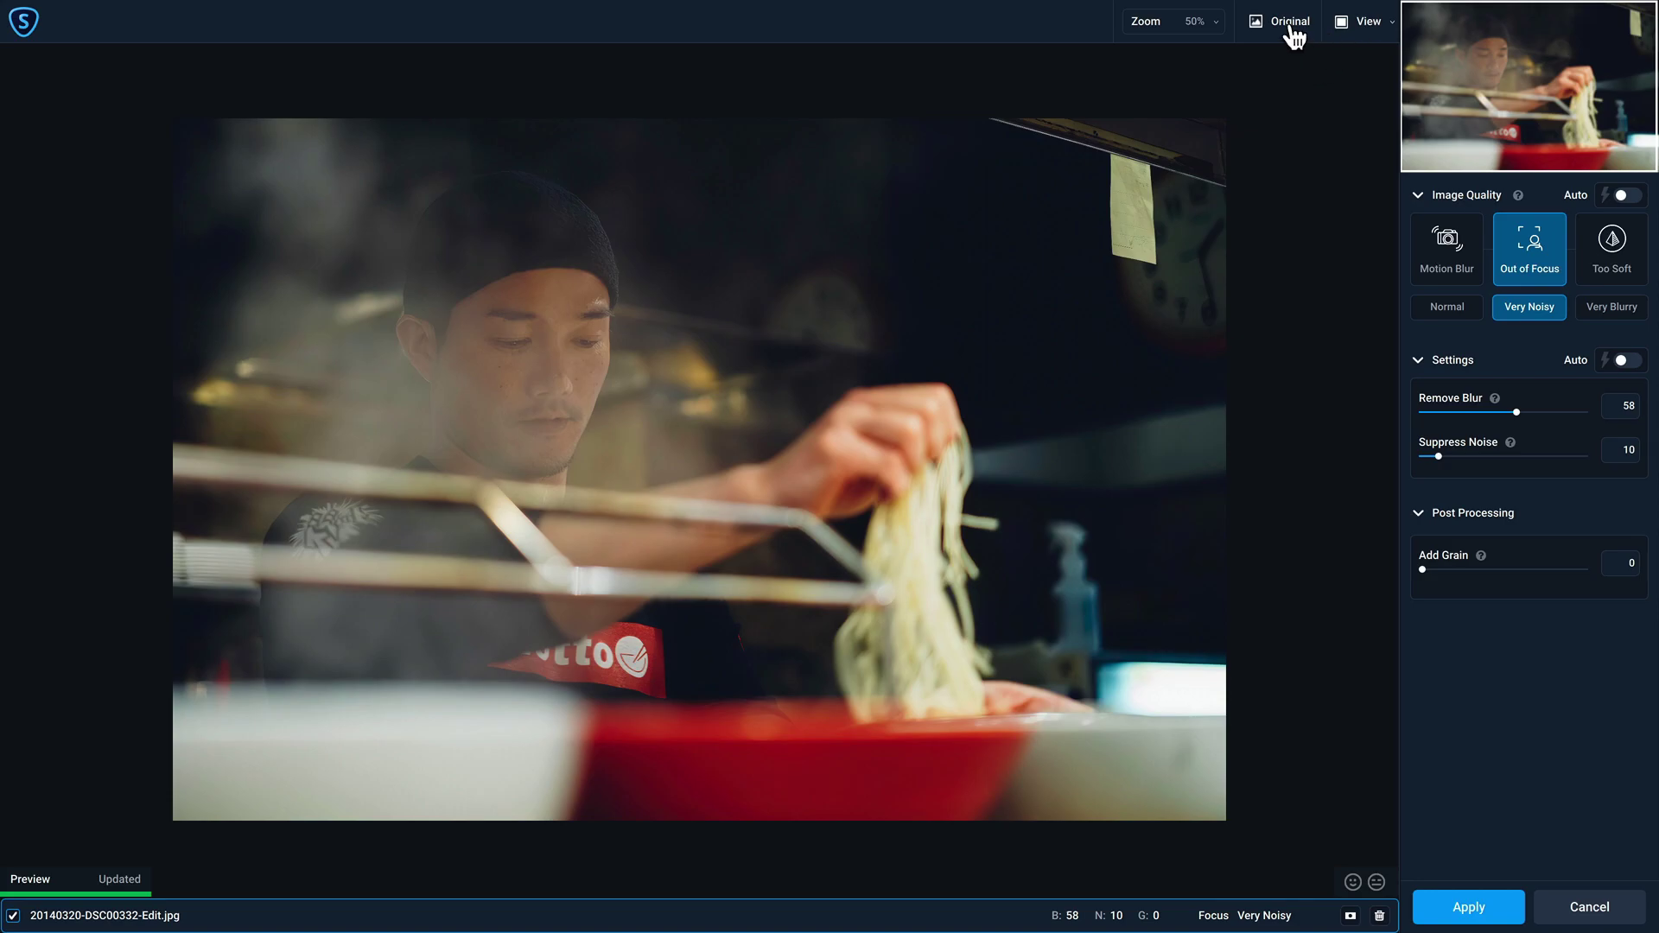
# Inspect the Topaz preview at 100%, then at 200% on the chef's red apron logo
pyautogui.click(1201, 24)
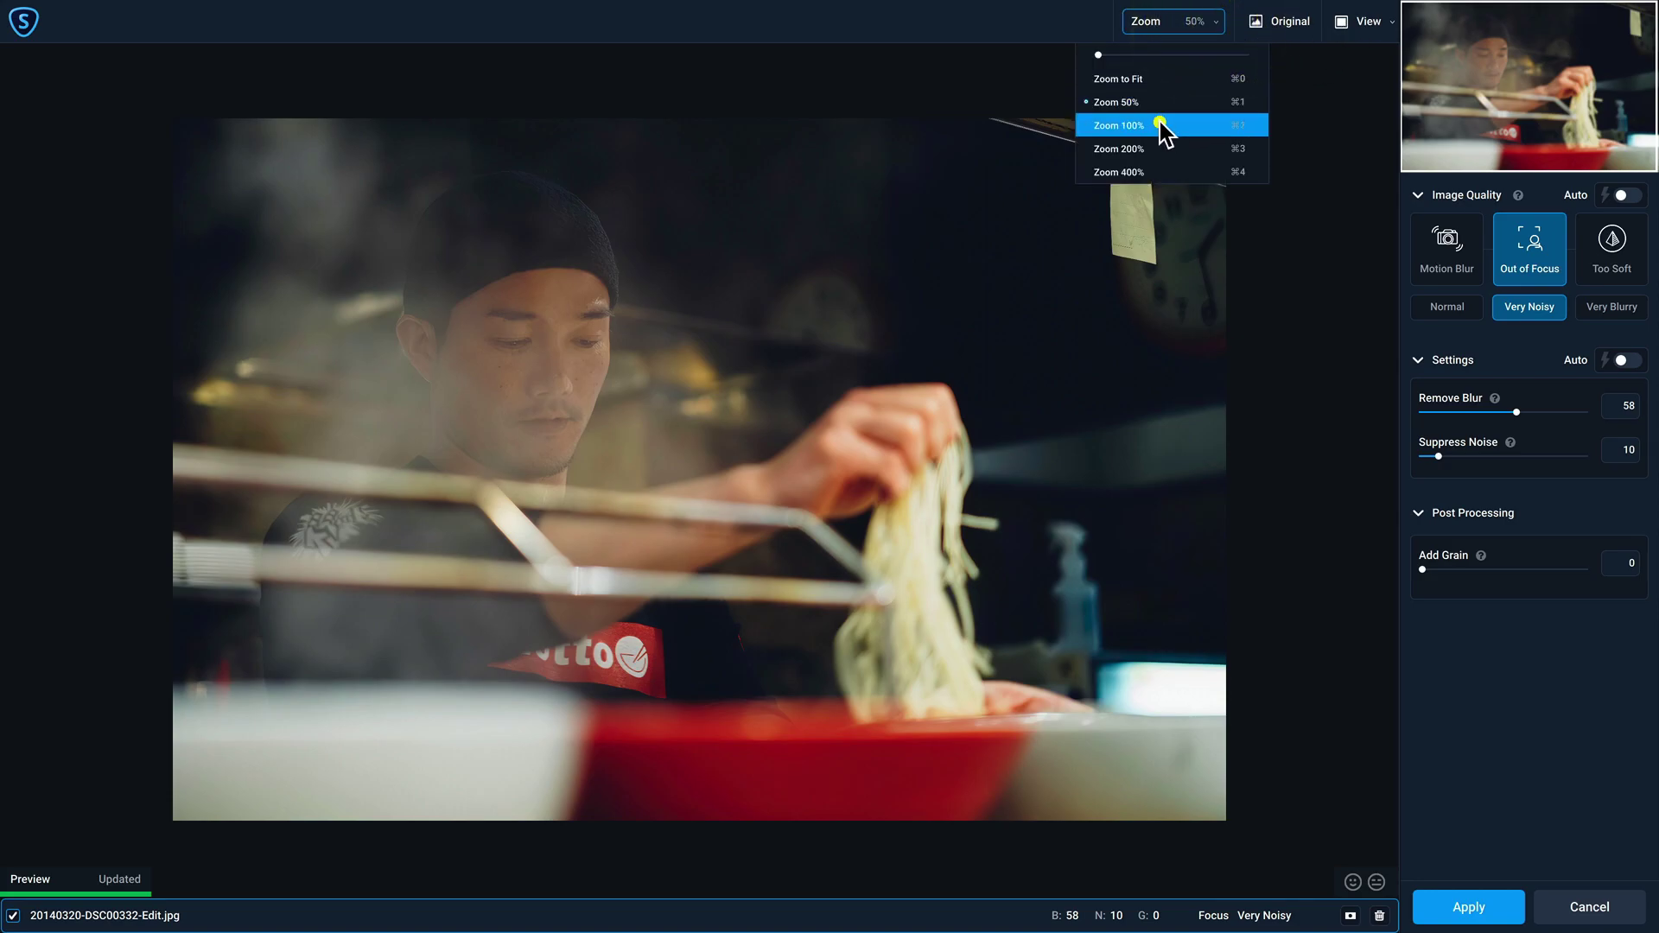
pyautogui.click(1160, 122)
pyautogui.moveTo(534, 652); pyautogui.dragTo(474, 363)
pyautogui.moveTo(812, 864); pyautogui.dragTo(738, 281)
pyautogui.click(1214, 20)
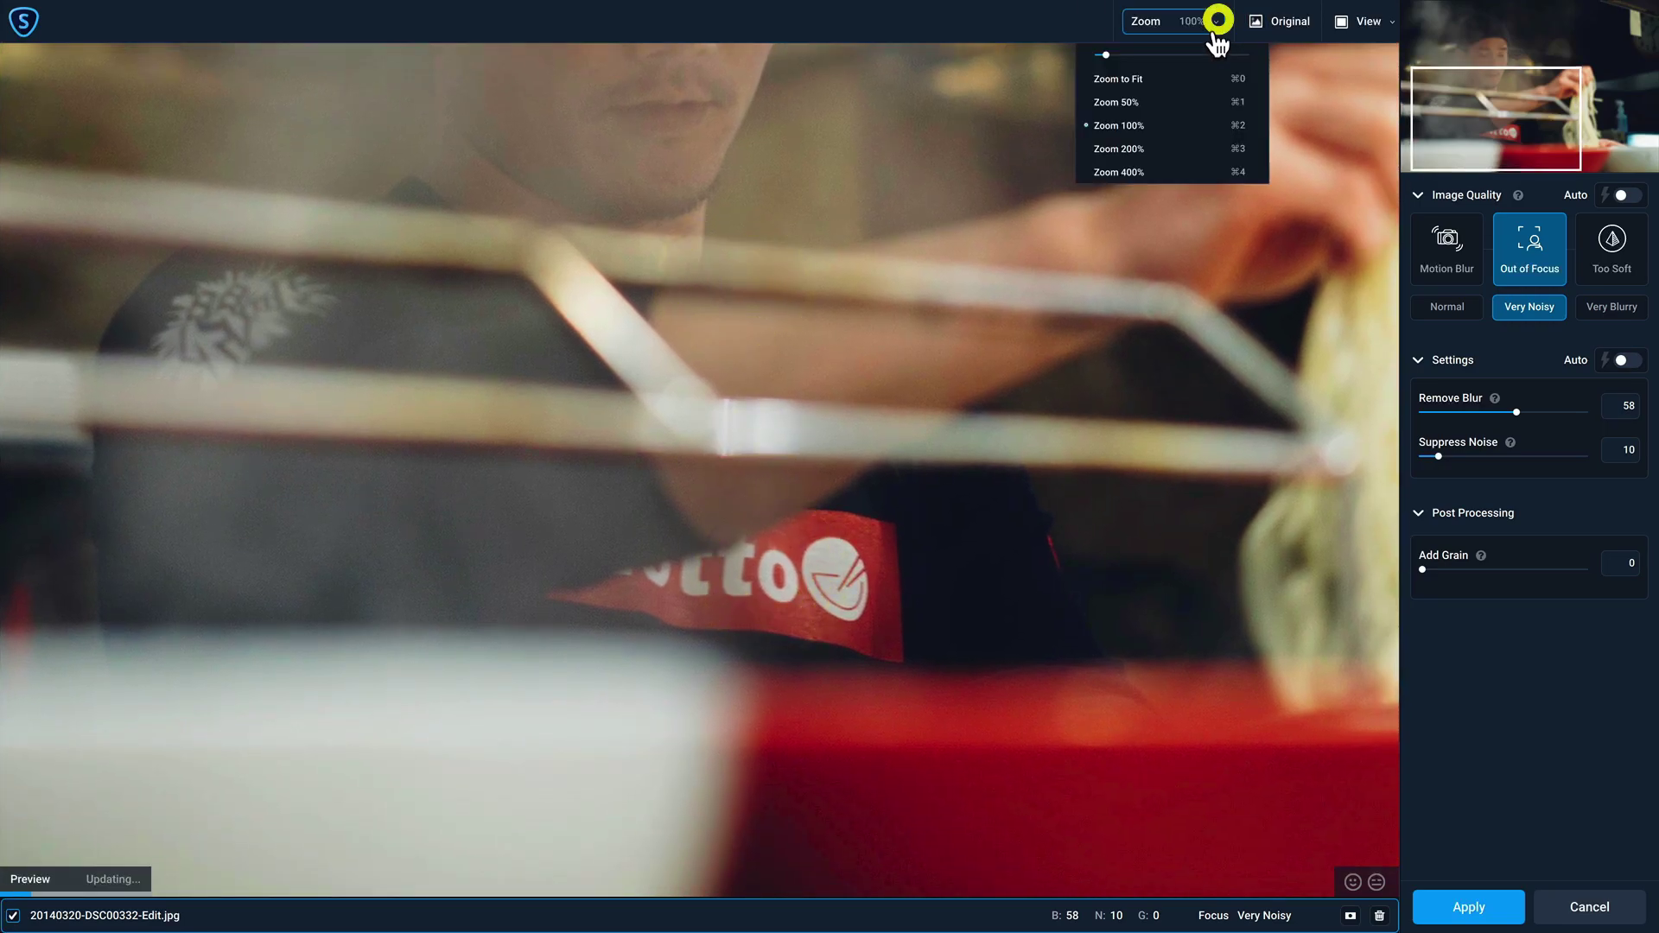
pyautogui.click(1162, 151)
pyautogui.moveTo(1041, 467); pyautogui.dragTo(1022, 329)
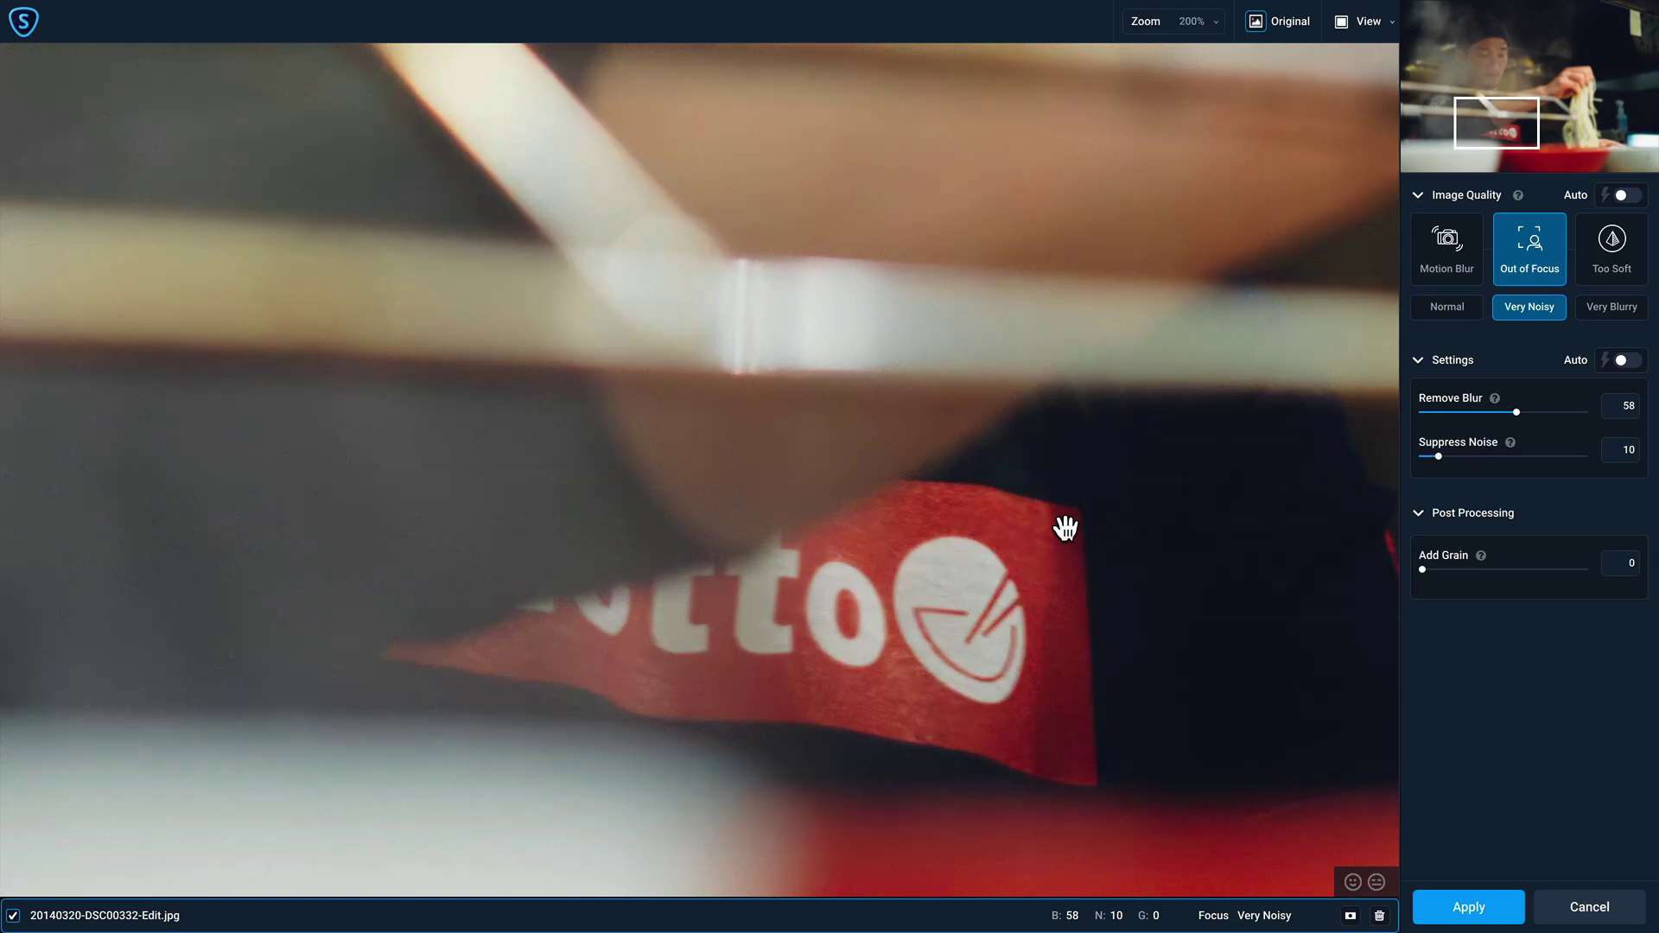
pyautogui.click(1066, 527)
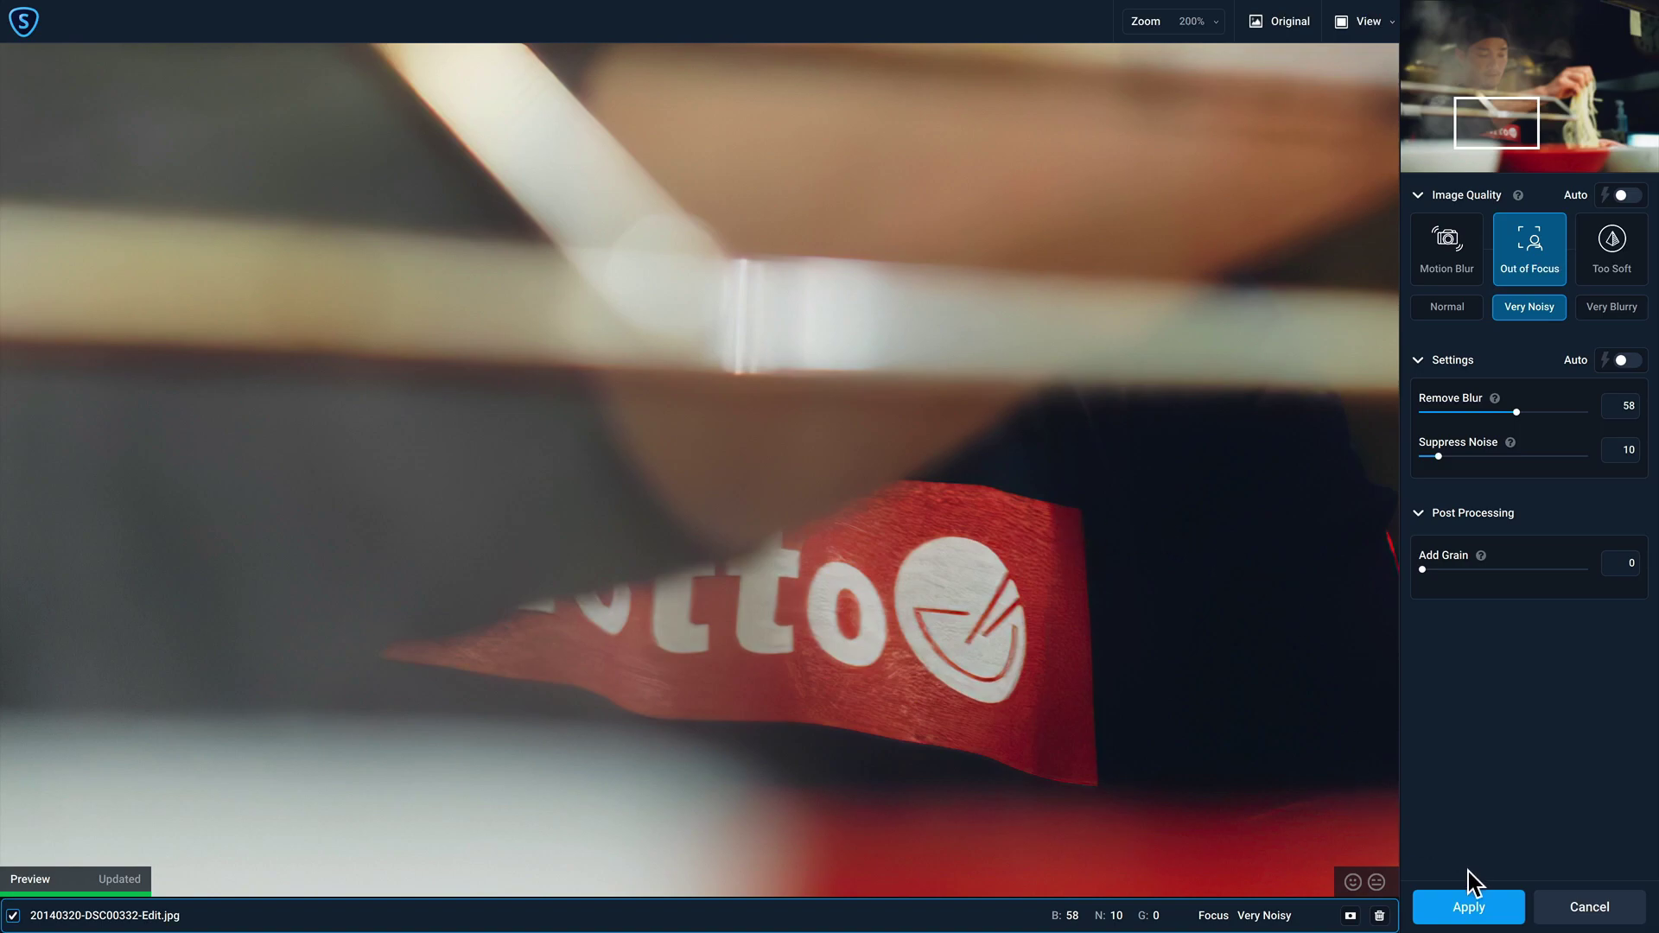
# Apply the Topaz result, select the sharpened candidate, and compare the chef's face at 236%
pyautogui.click(1466, 907)
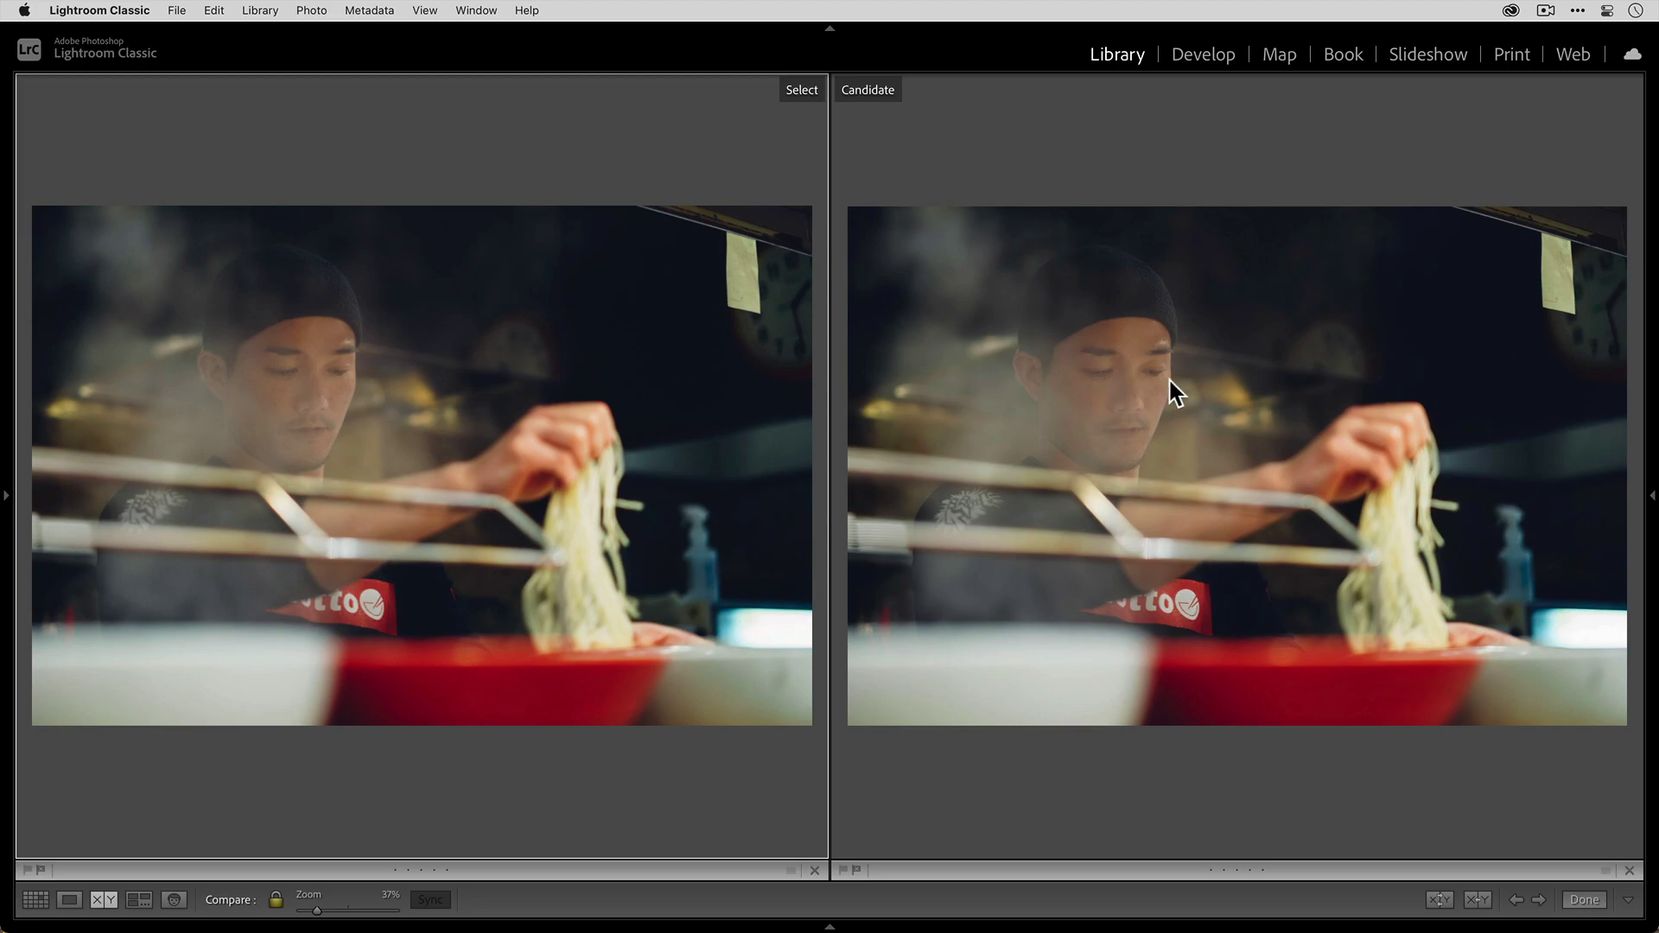
pyautogui.click(1105, 373)
pyautogui.click(1098, 378)
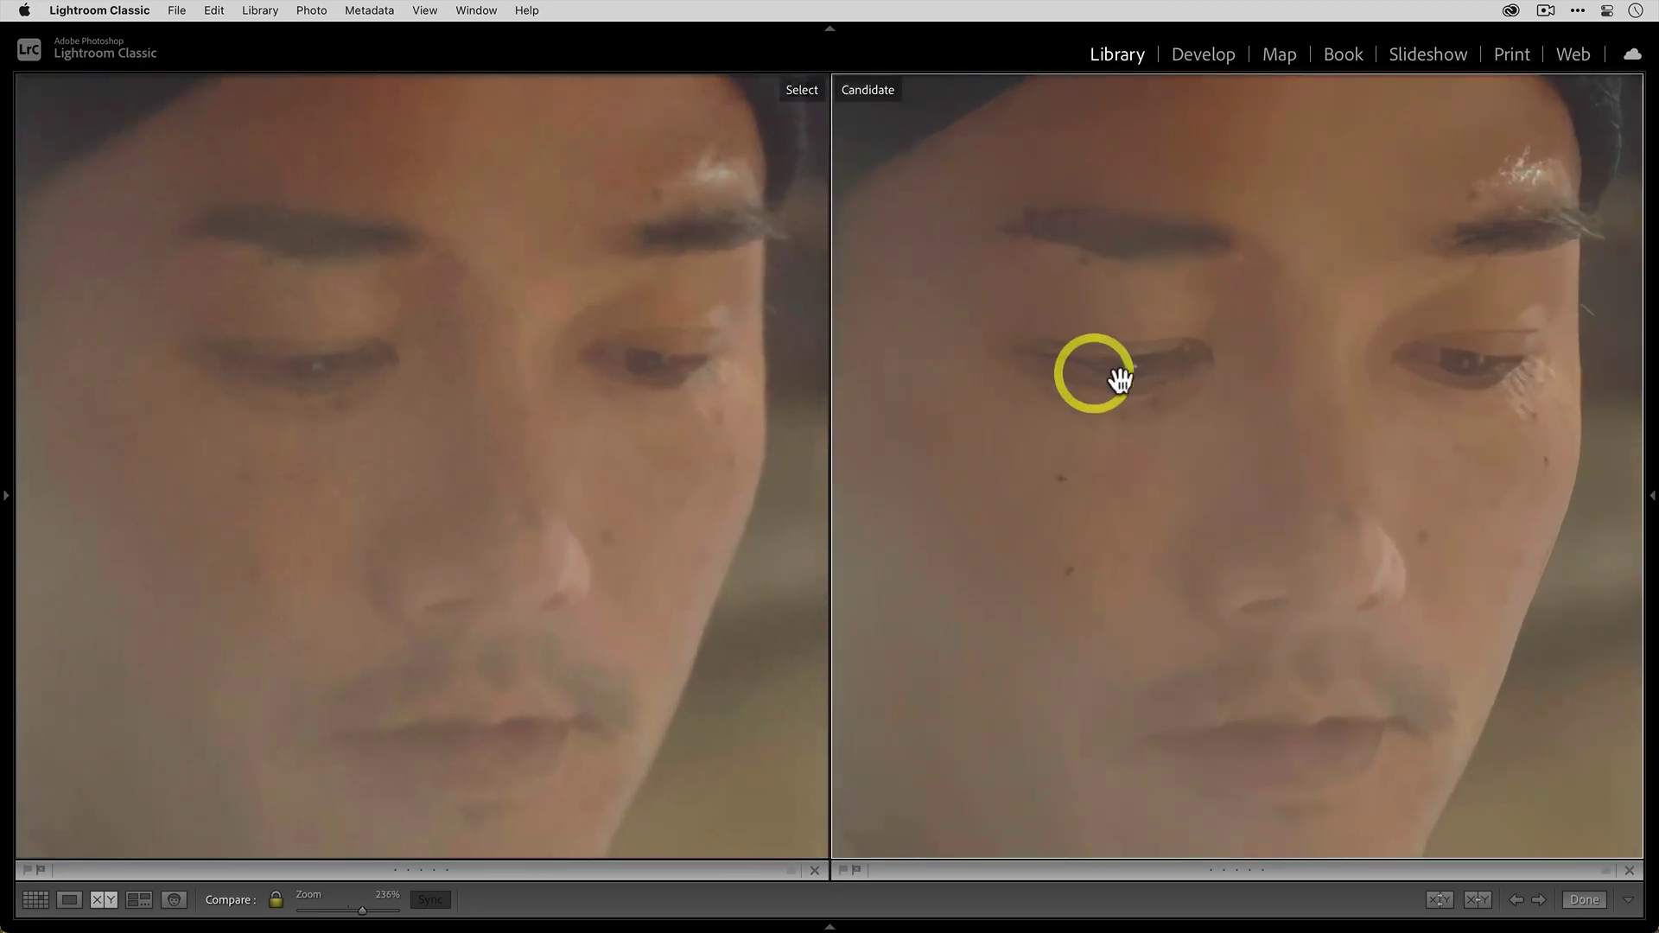
pyautogui.moveTo(1311, 529); pyautogui.dragTo(1097, 433)
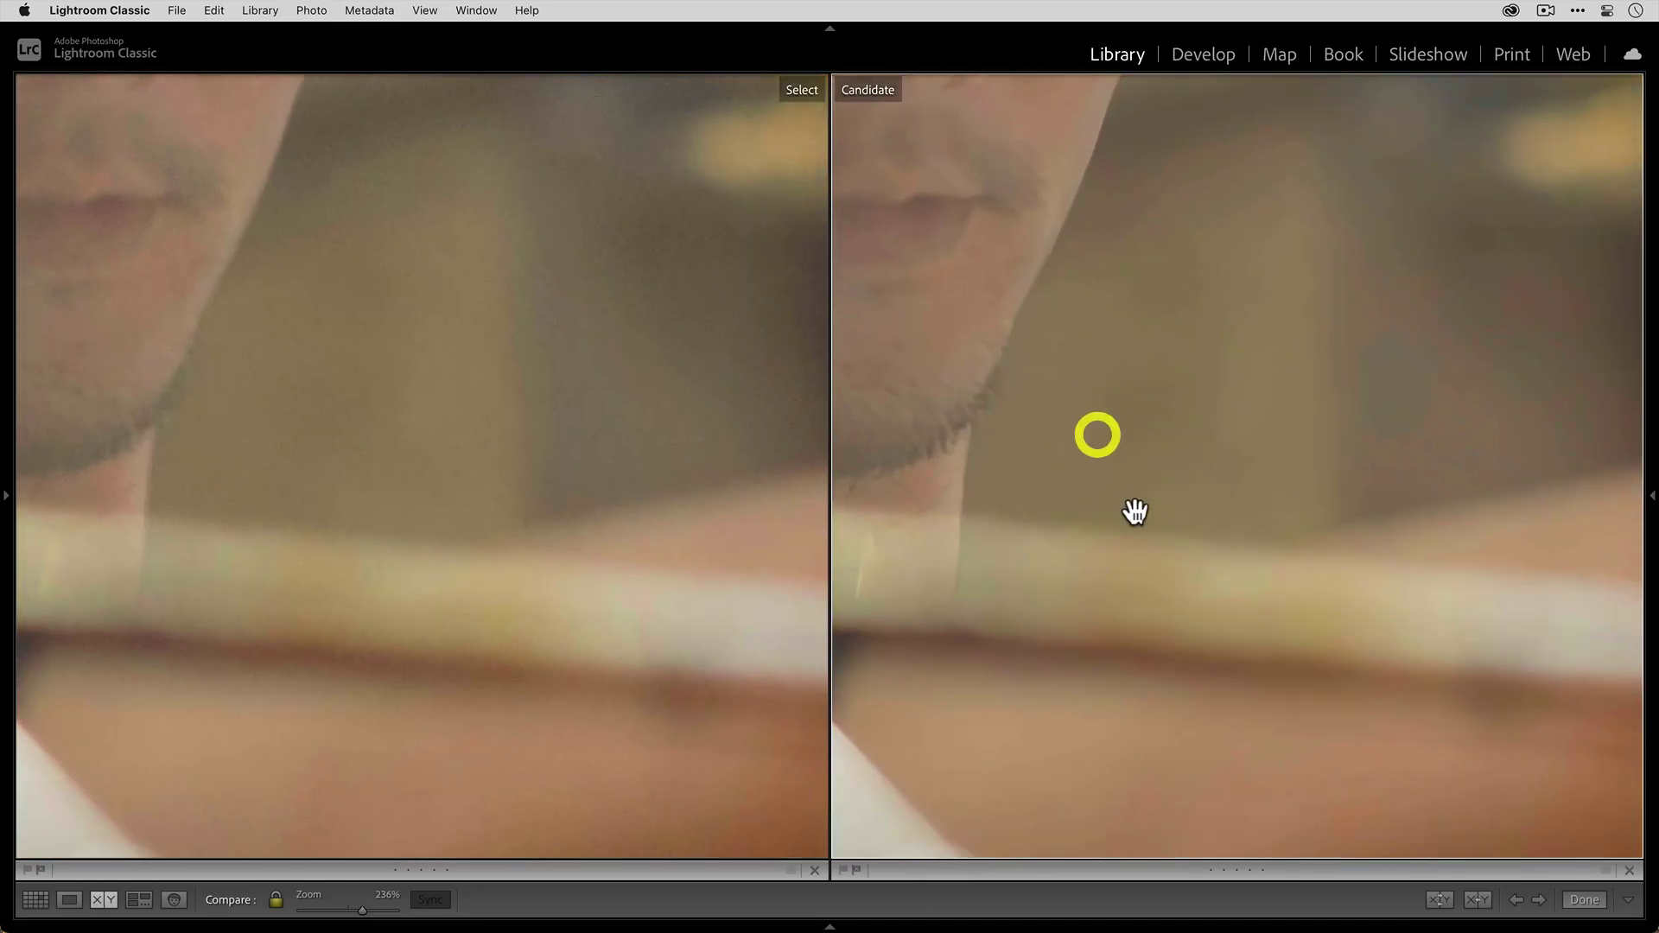
pyautogui.moveTo(1133, 510); pyautogui.dragTo(948, 315)
pyautogui.click(1038, 577)
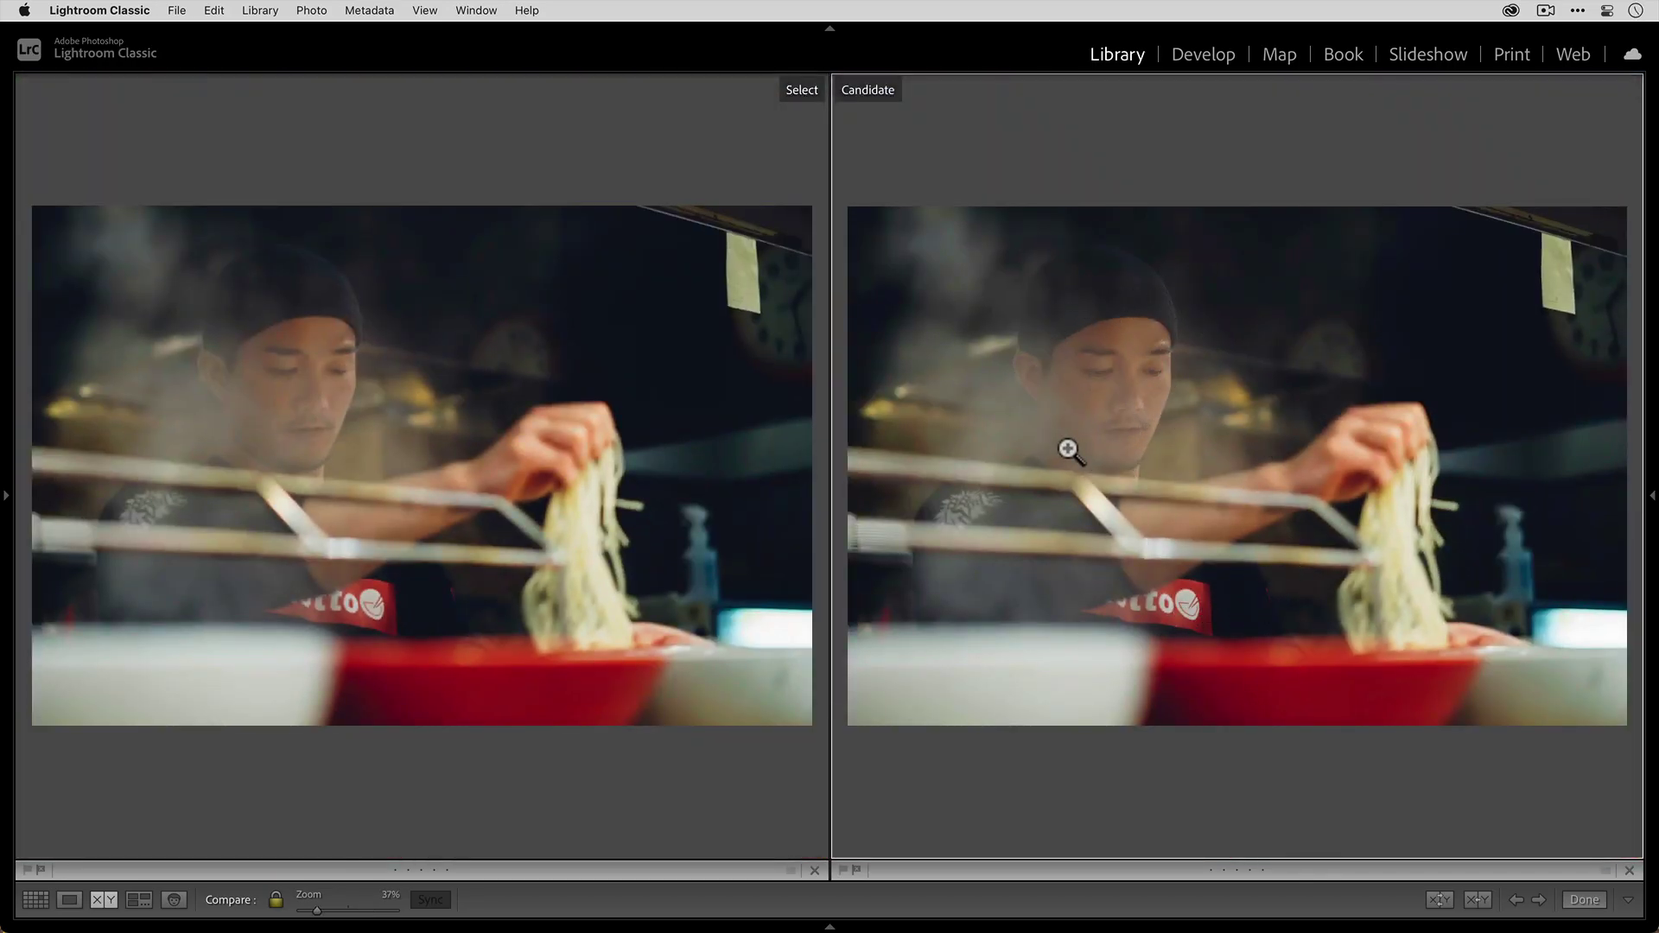
# Compare the red apron logo up close, then zoom onto the hanging paper at top right
pyautogui.click(1204, 591)
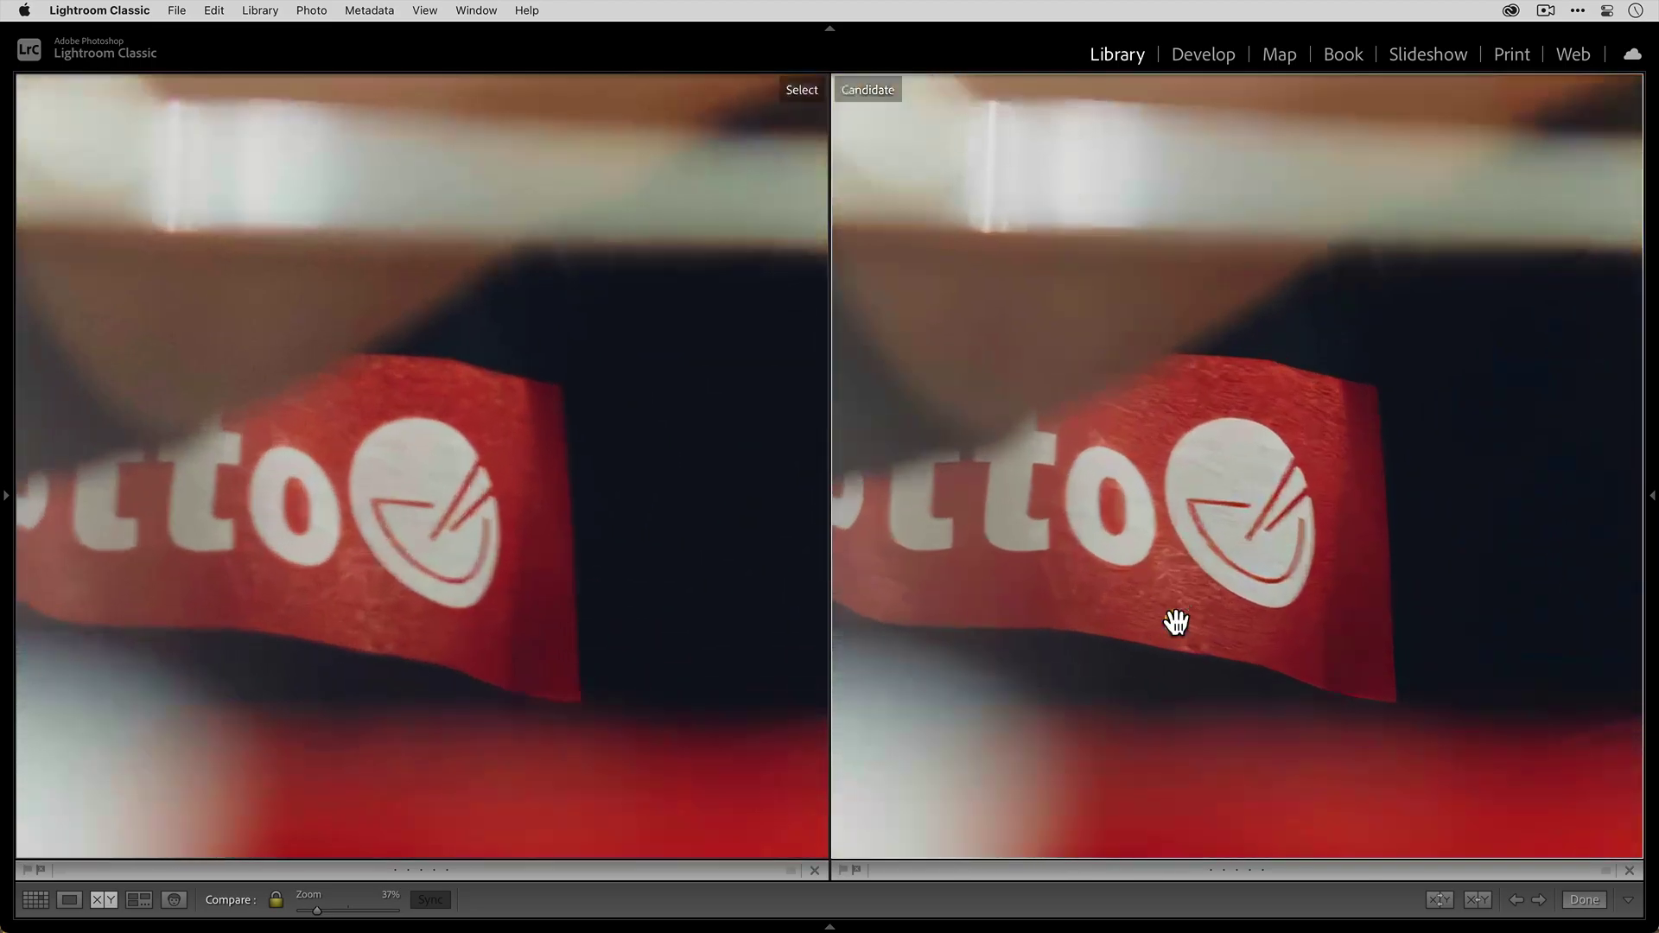
pyautogui.moveTo(1171, 630); pyautogui.dragTo(1294, 569)
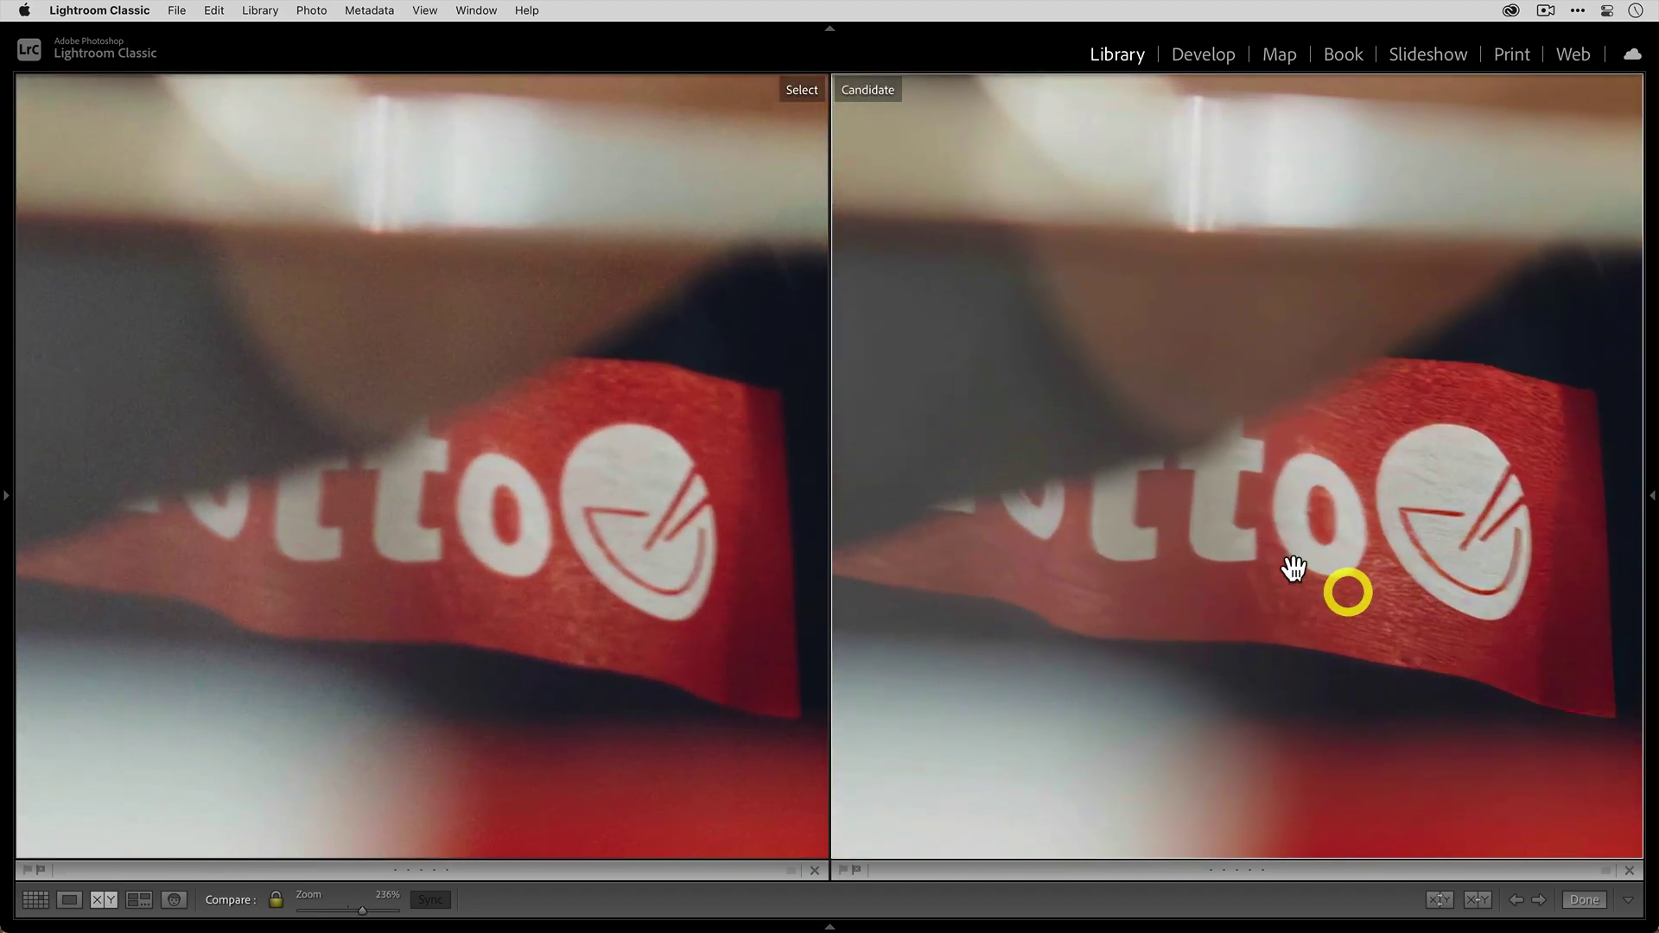
pyautogui.click(1241, 543)
pyautogui.click(1548, 267)
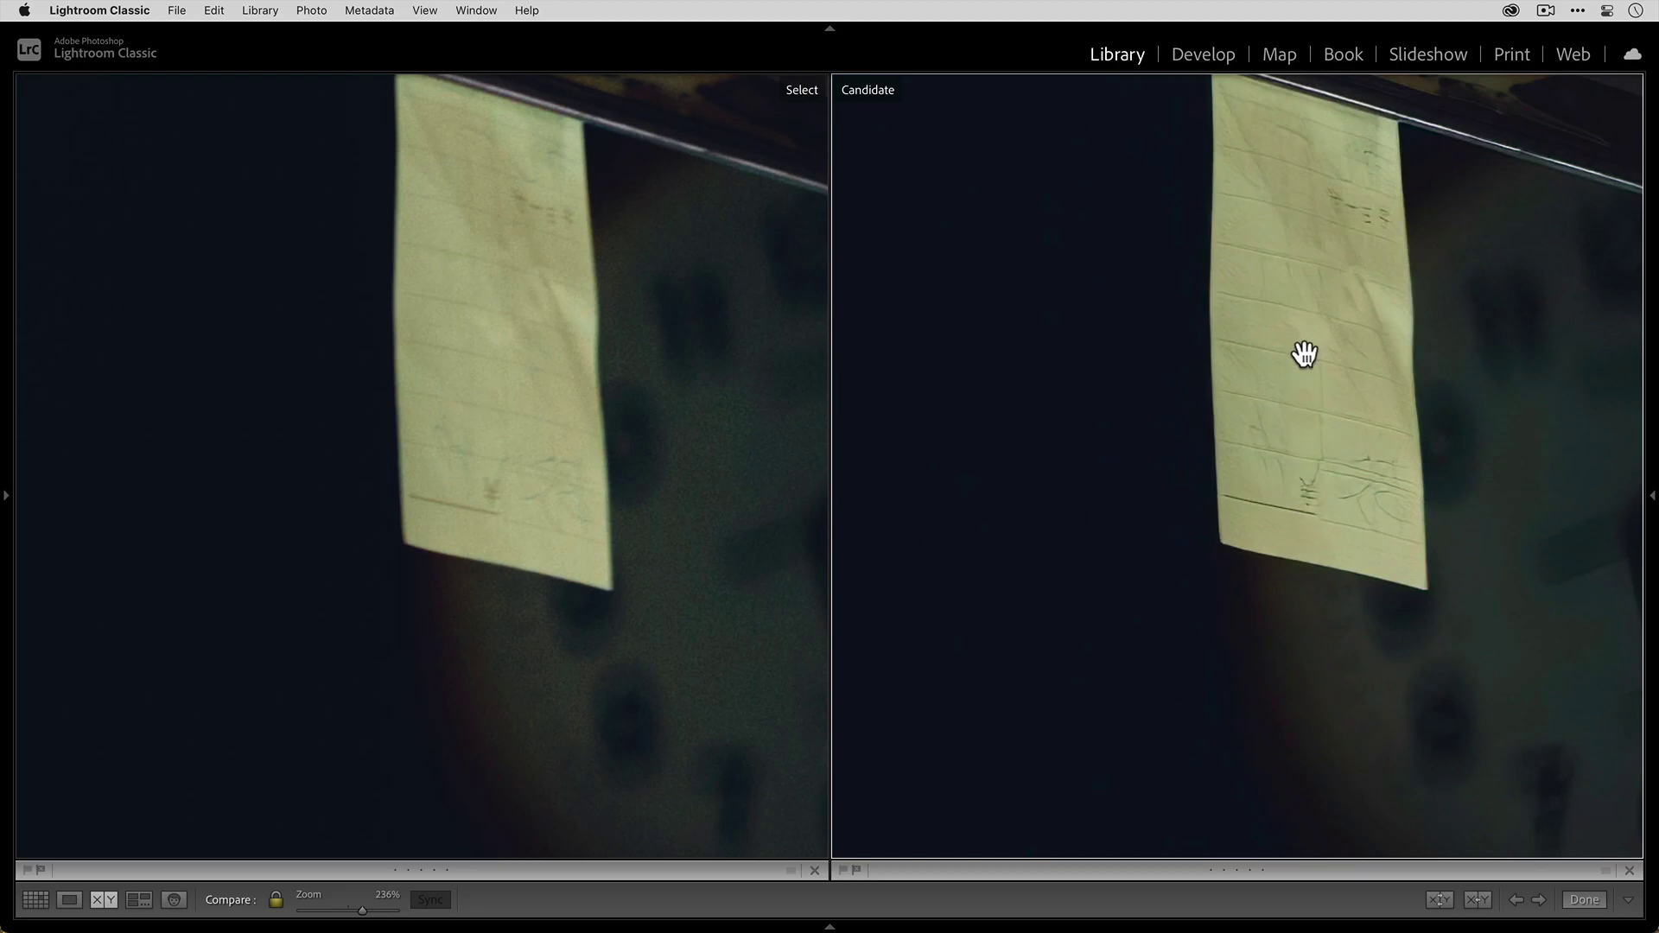
pyautogui.click(1306, 441)
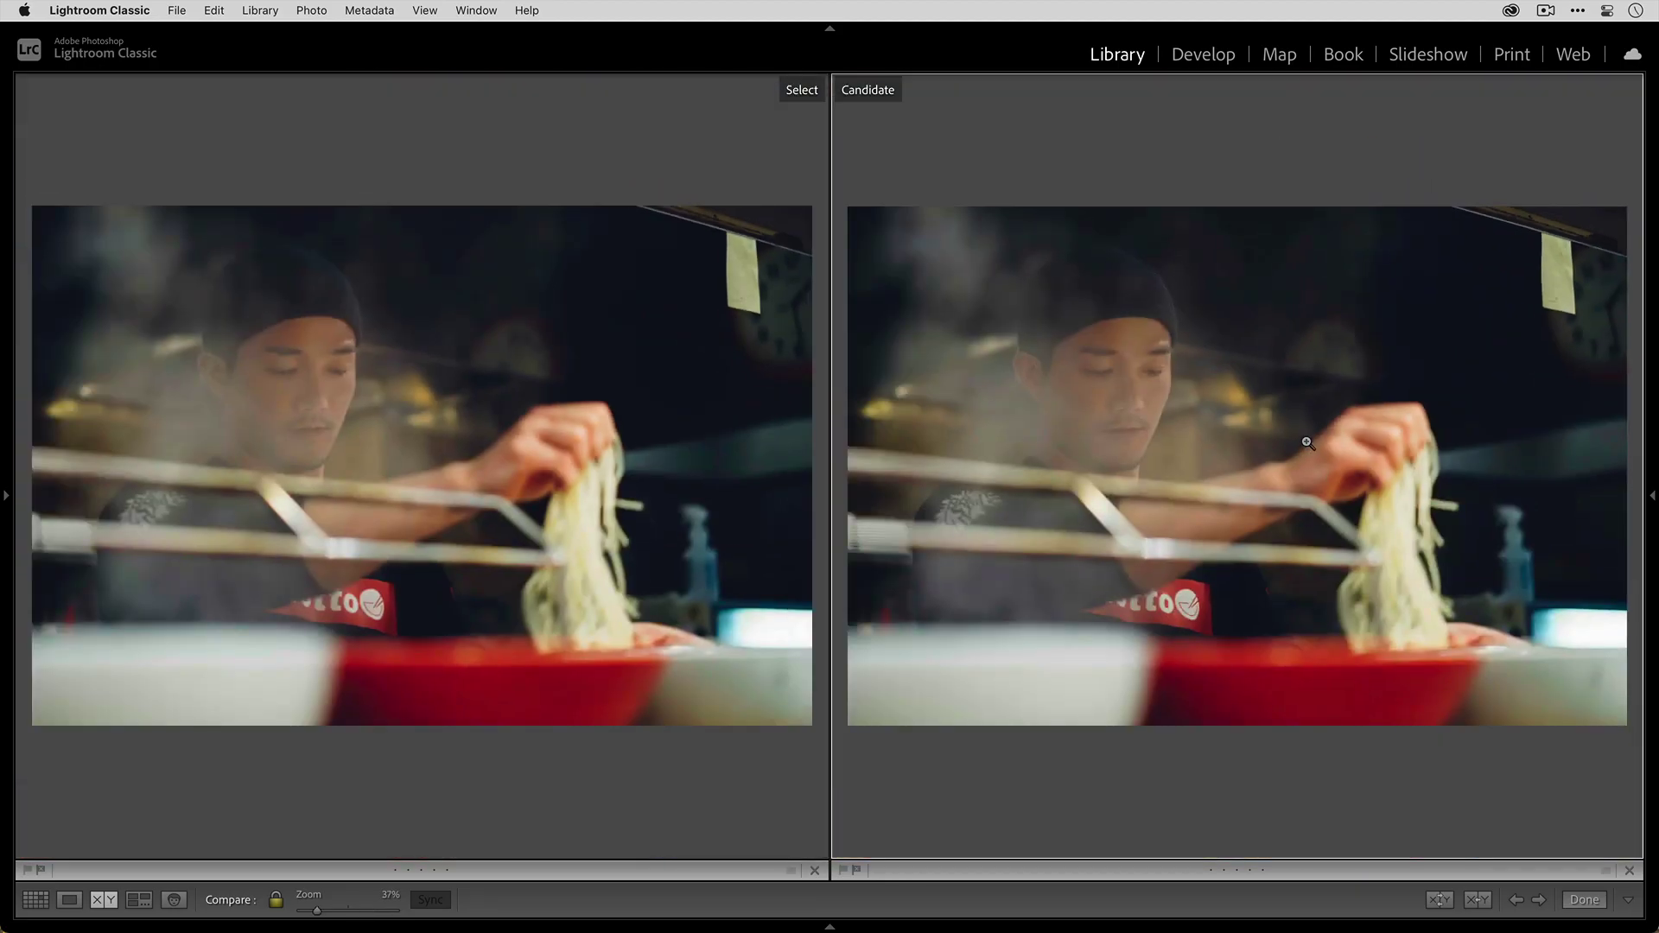